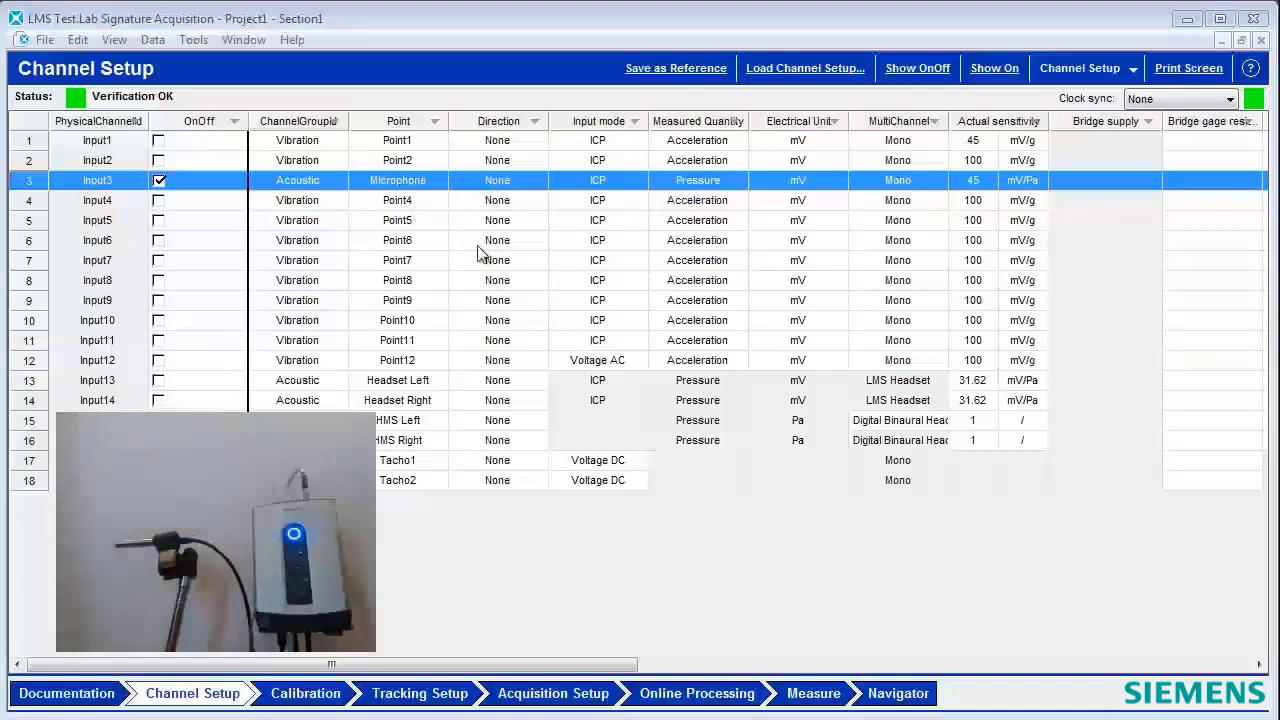
Switch to Tracking Setup to review Time tracking with 3 s duration and 0.5 s increment
left_click(438, 703)
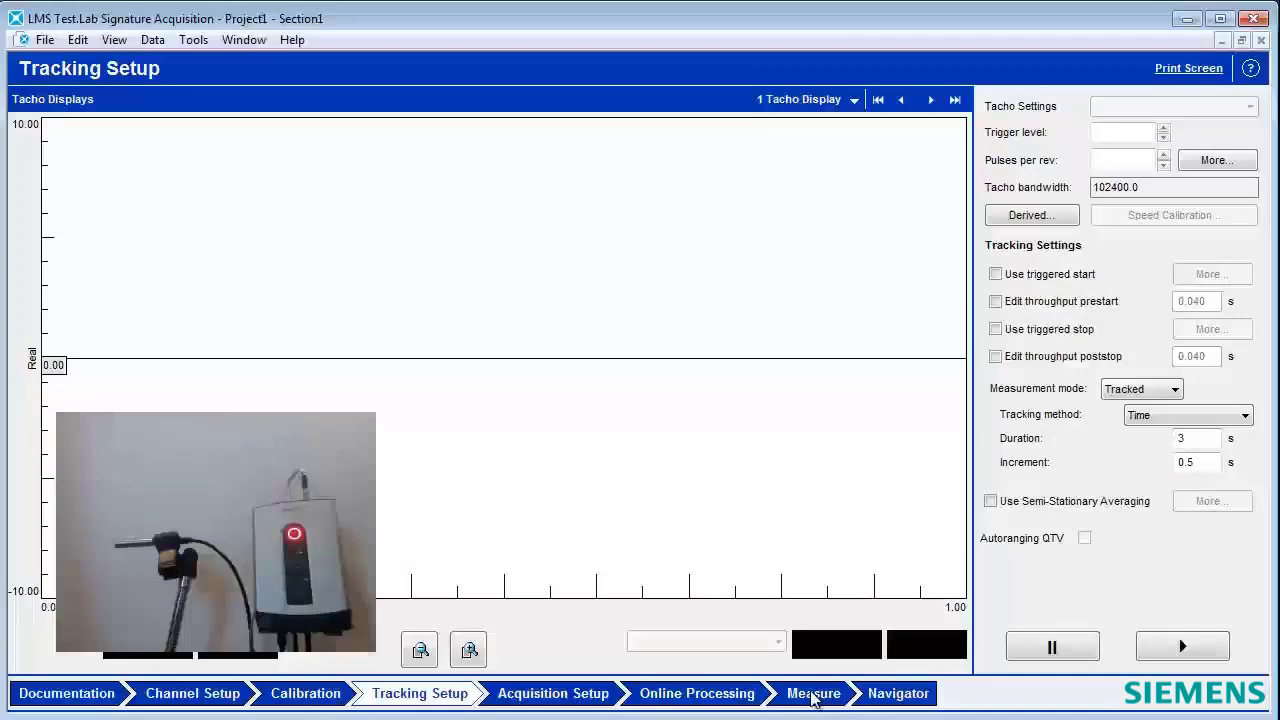
Plot the monitored Time Microphone history on the Measure graph and bring up the More... options
left_click(813, 695)
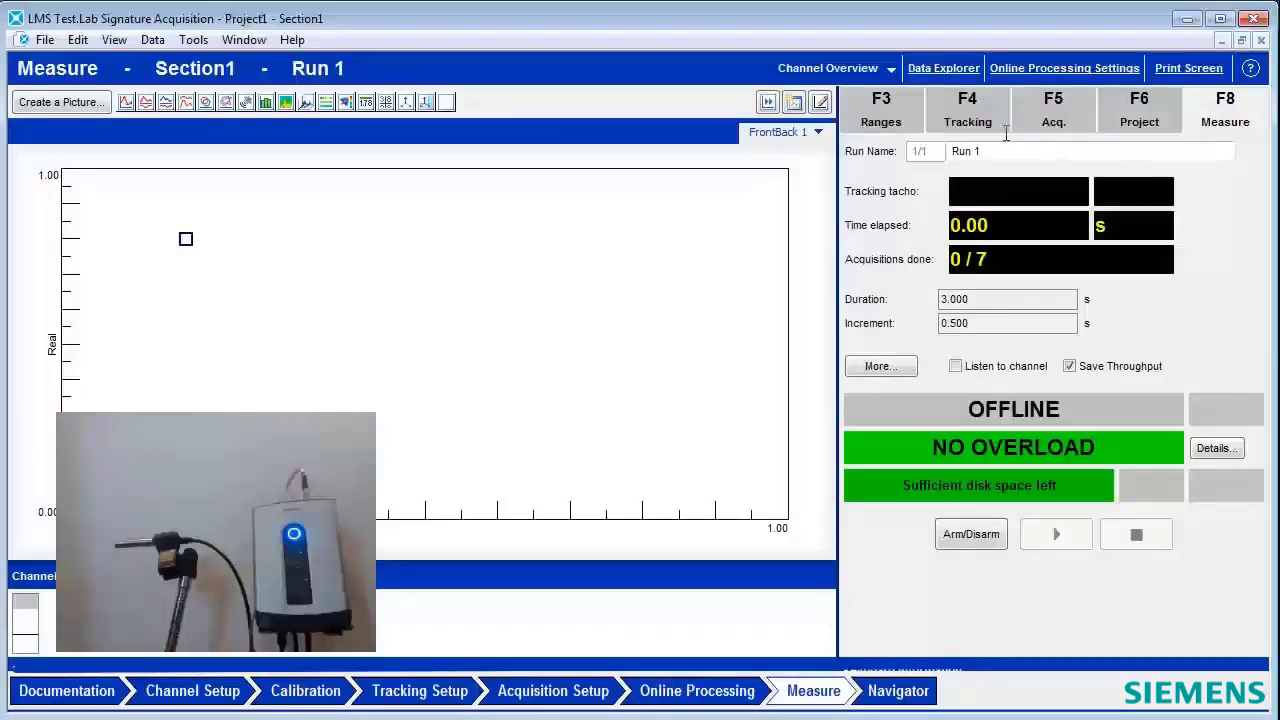
left_click(944, 70)
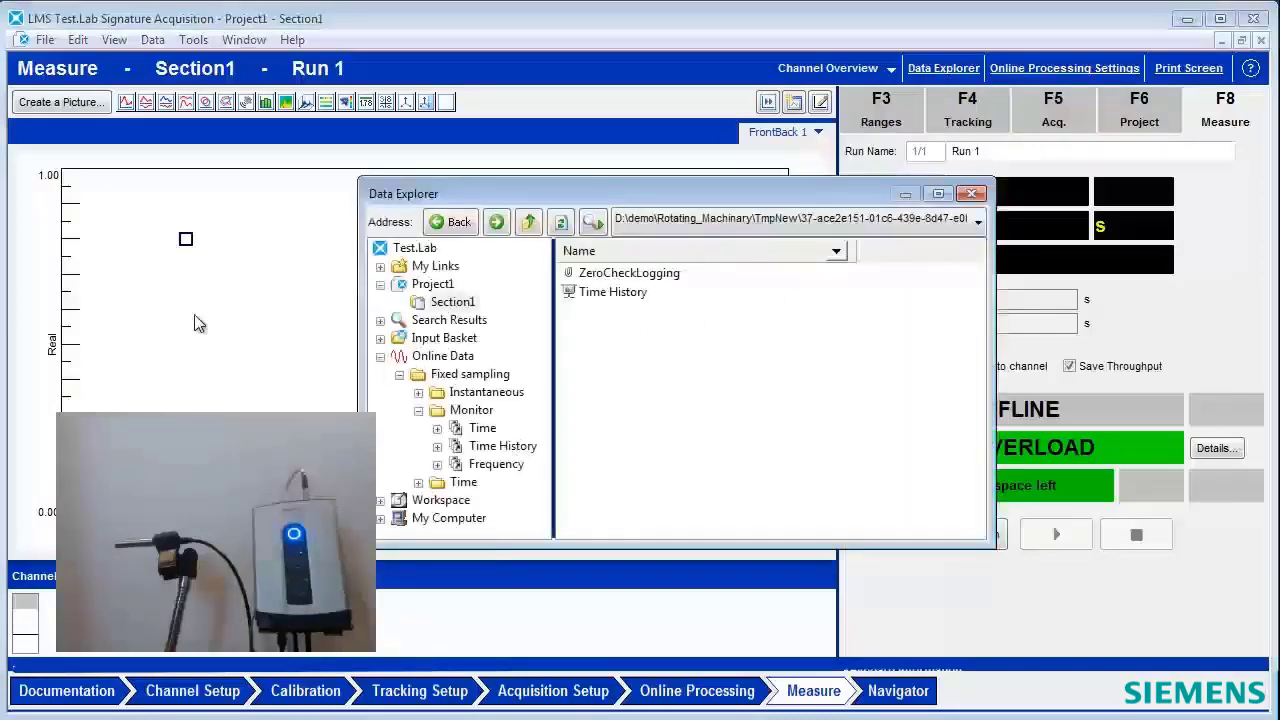
left_click(520, 452)
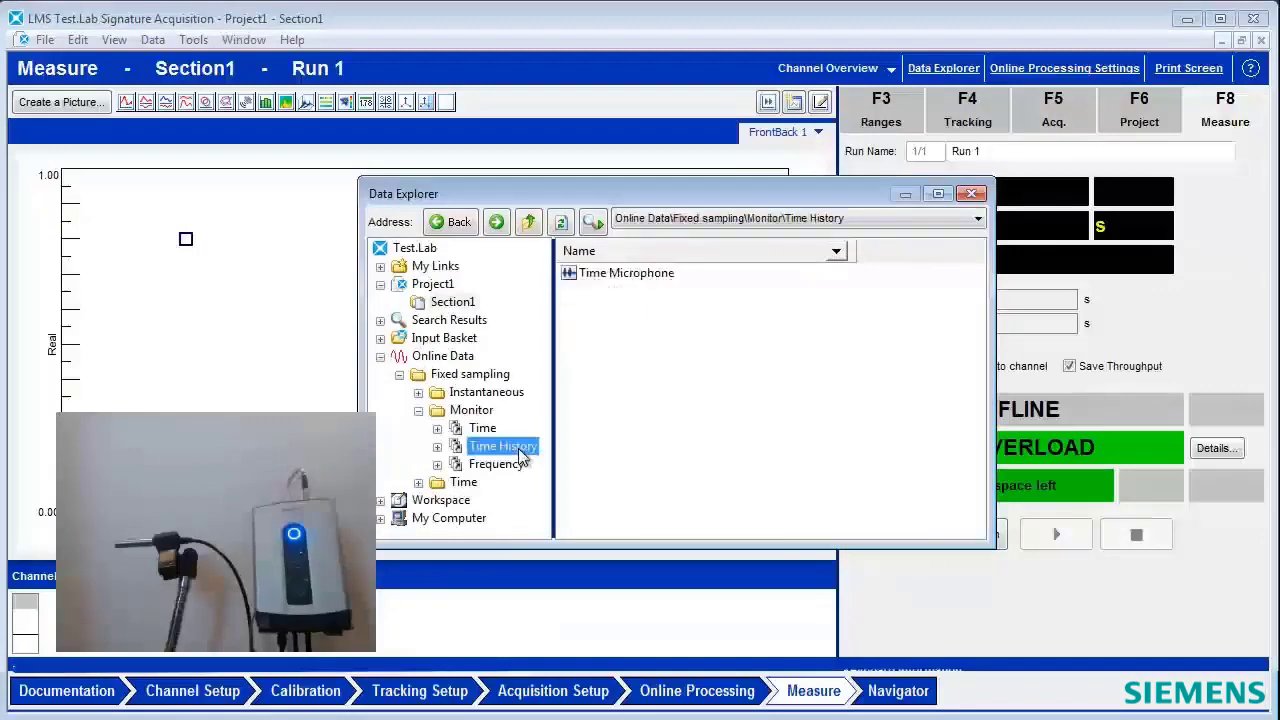
left_click(673, 279)
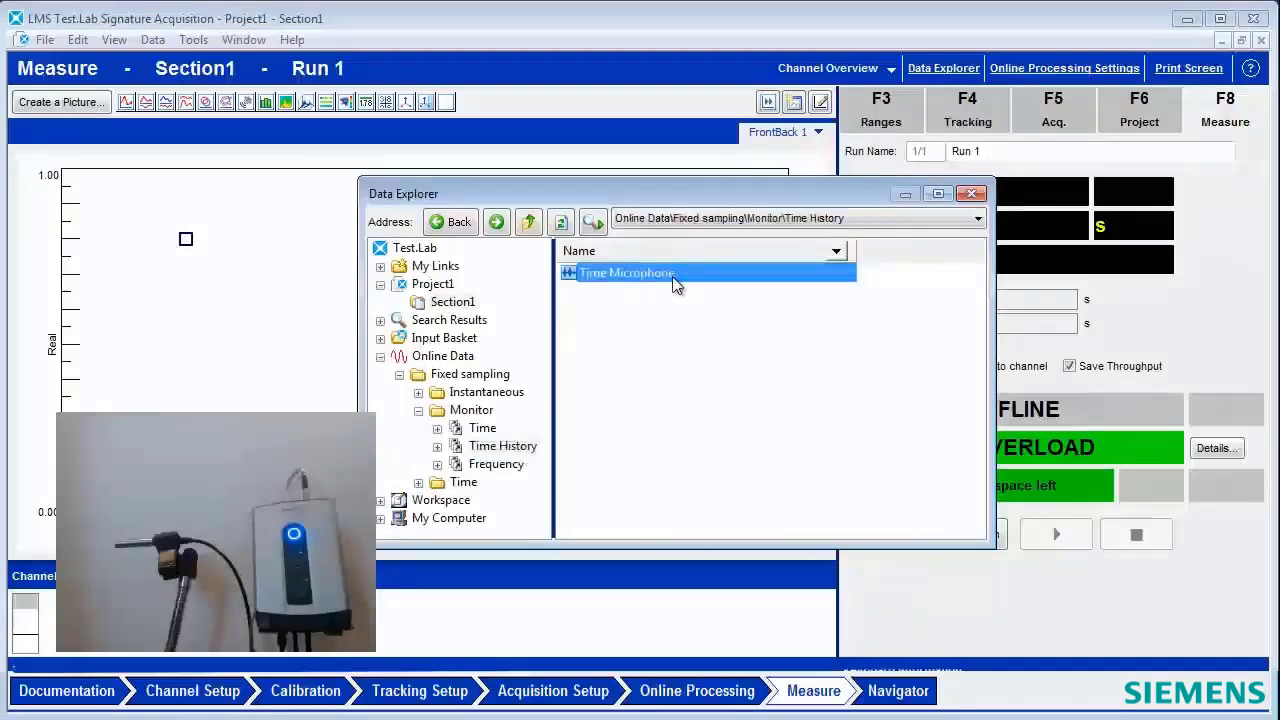
left_click_drag(681, 270, 131, 345)
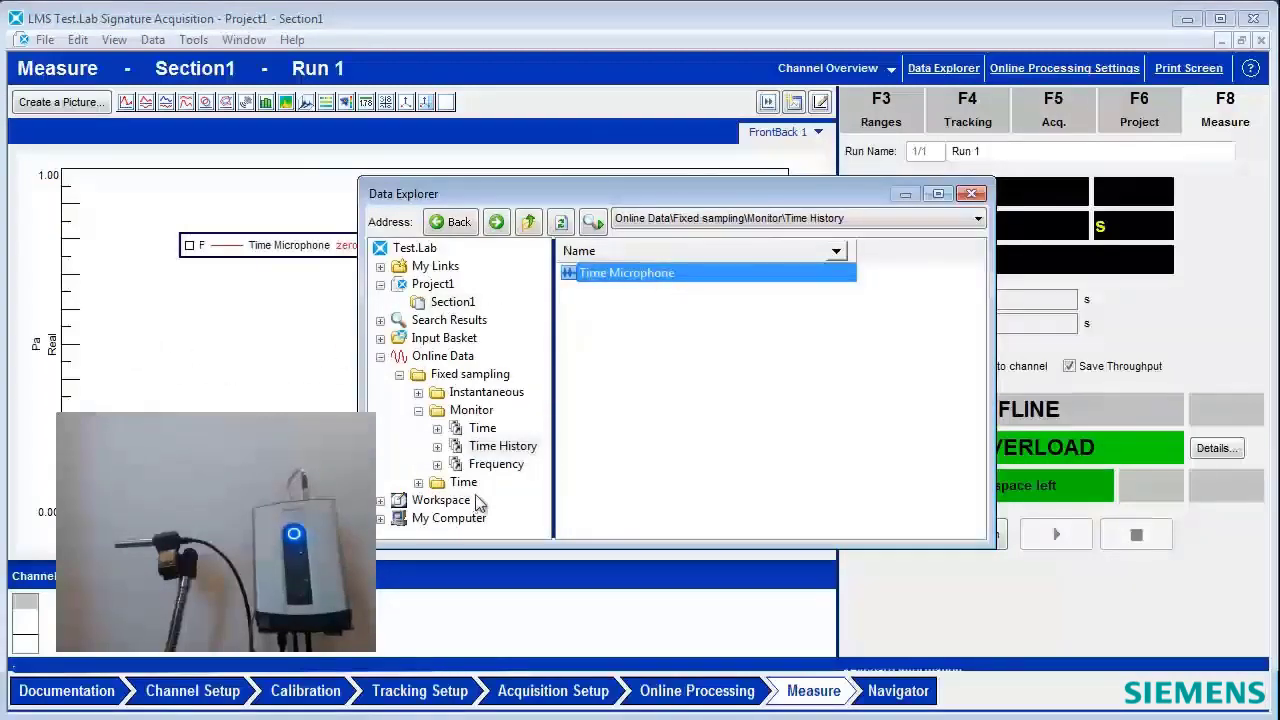
left_click(971, 194)
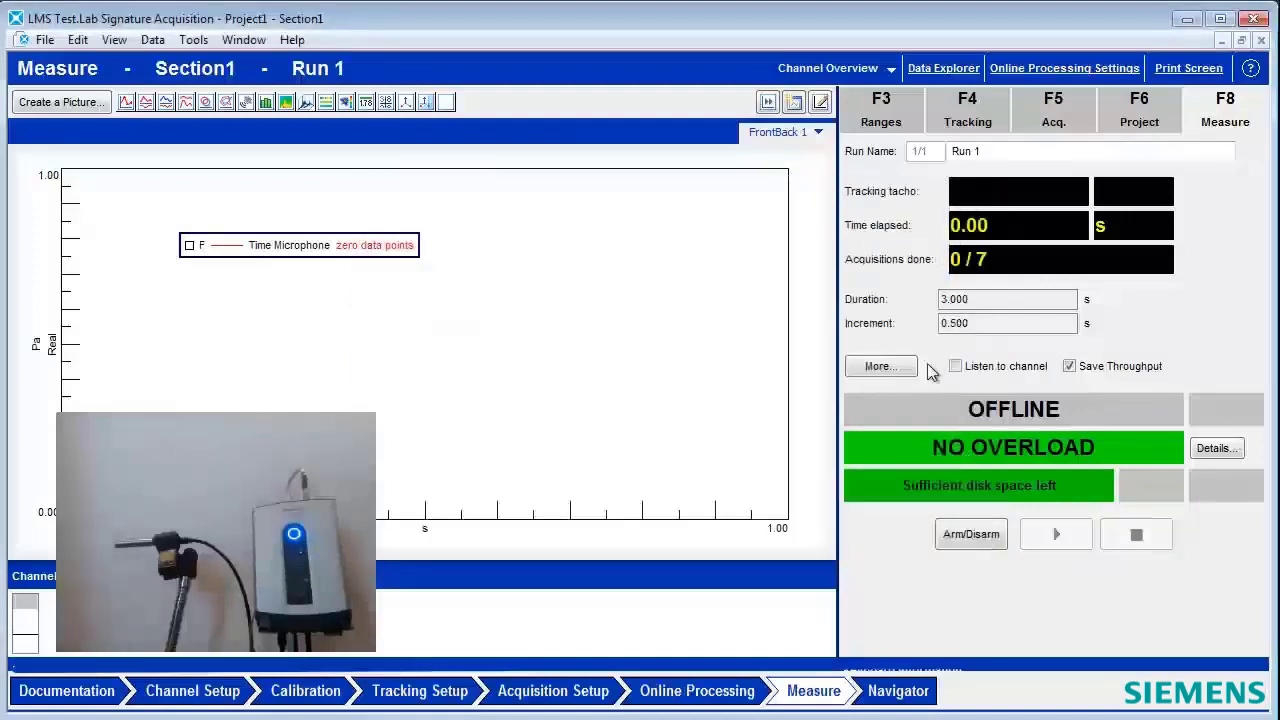
left_click(895, 370)
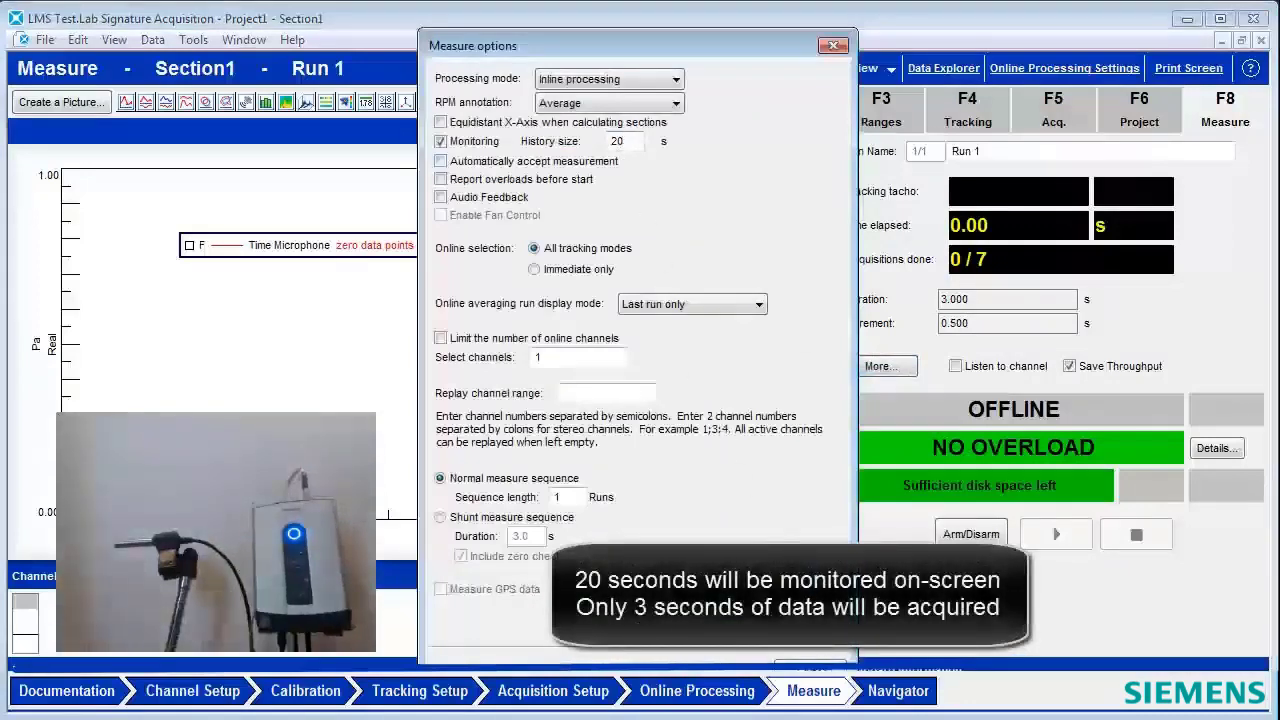
Close the Measure options and arm acquisition so live microphone impulses stream, ready for Run 1
key("Return")
left_click(955, 534)
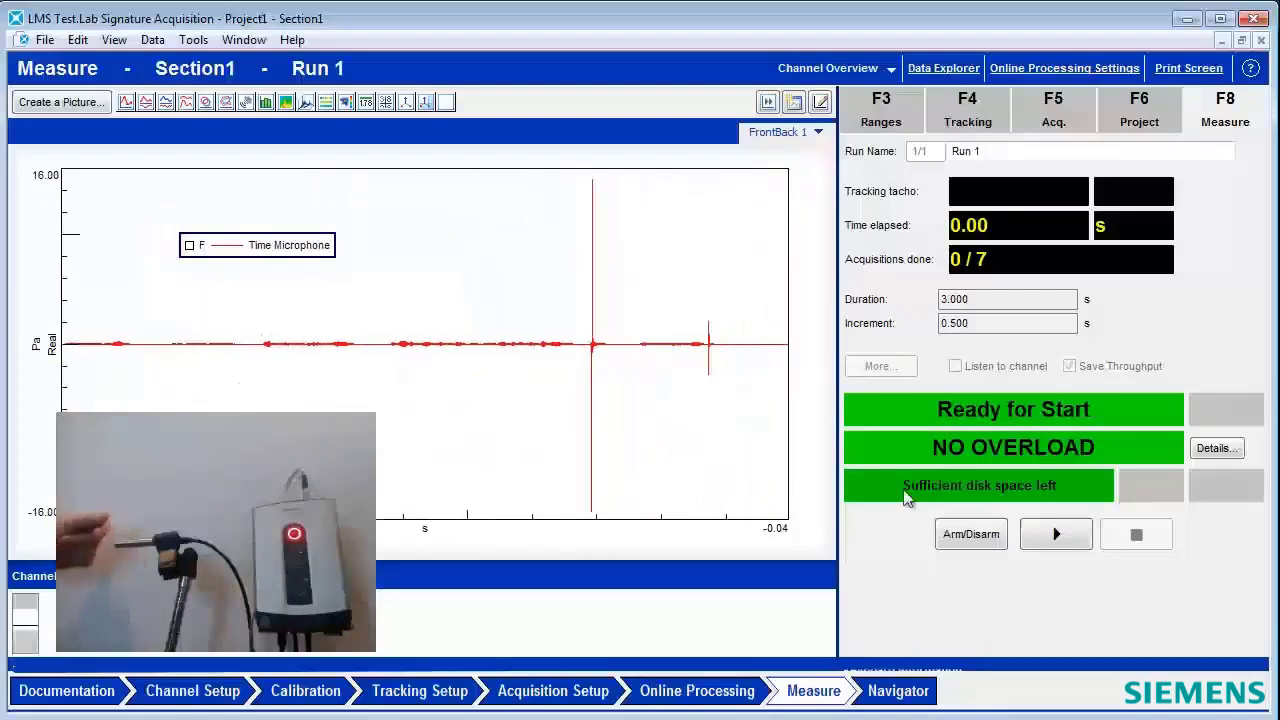
Record Runs 1 and 2, keeping each one when asked
left_click(1055, 537)
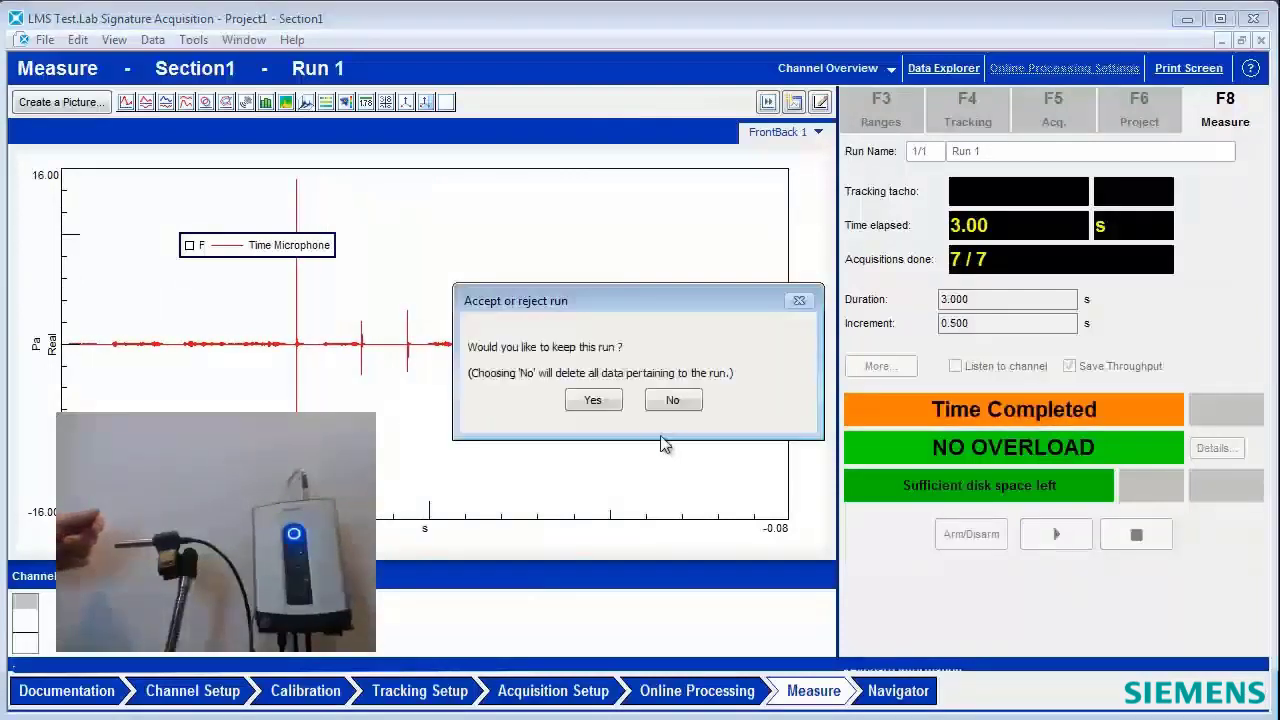
left_click(595, 400)
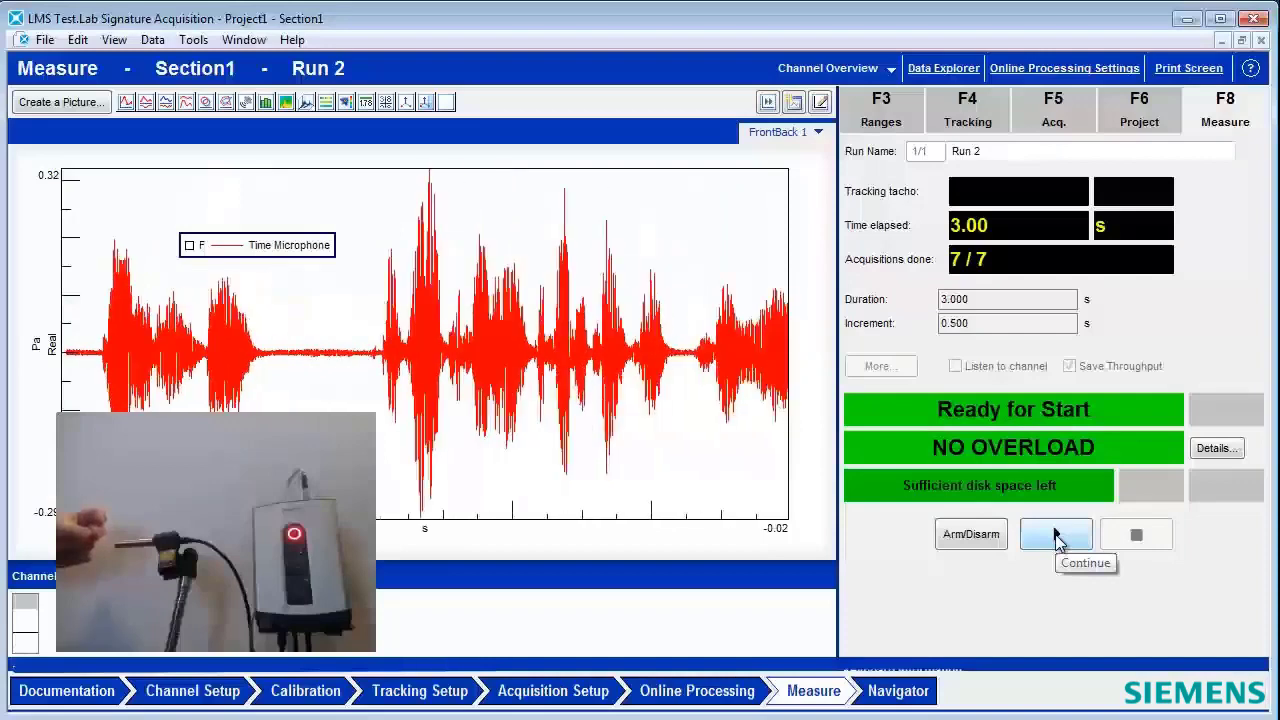
left_click(1057, 538)
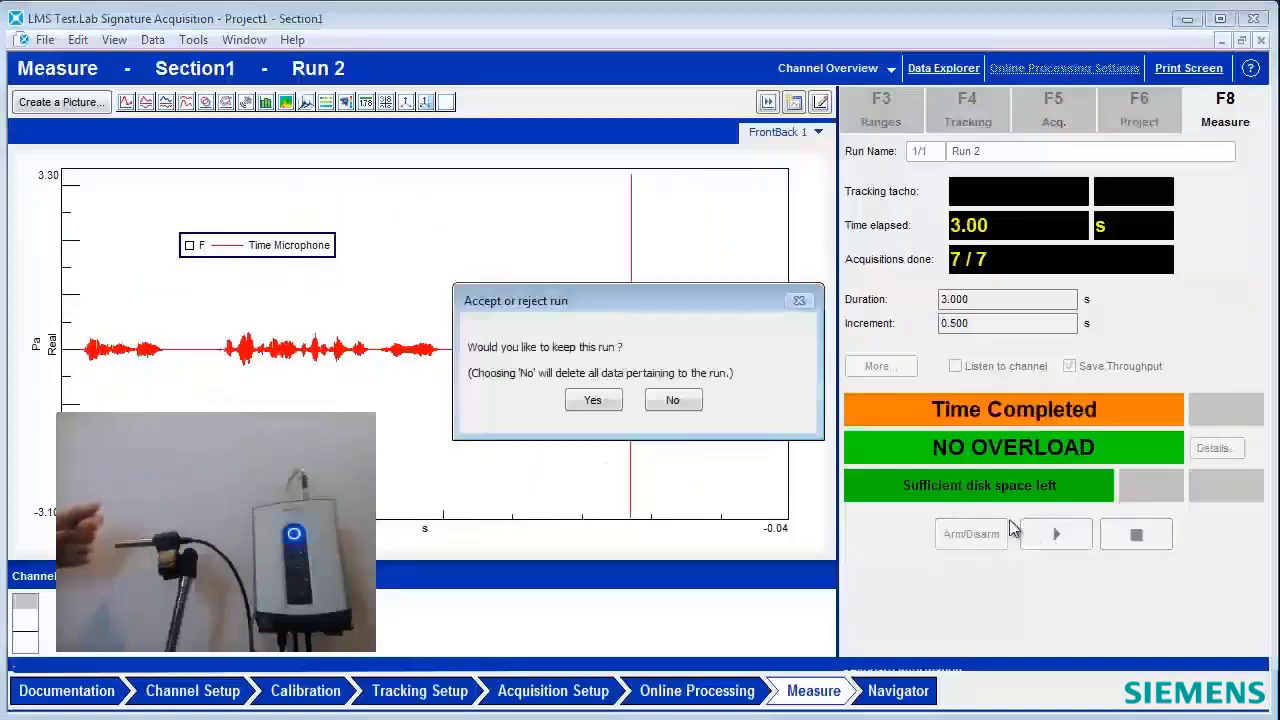
left_click(595, 401)
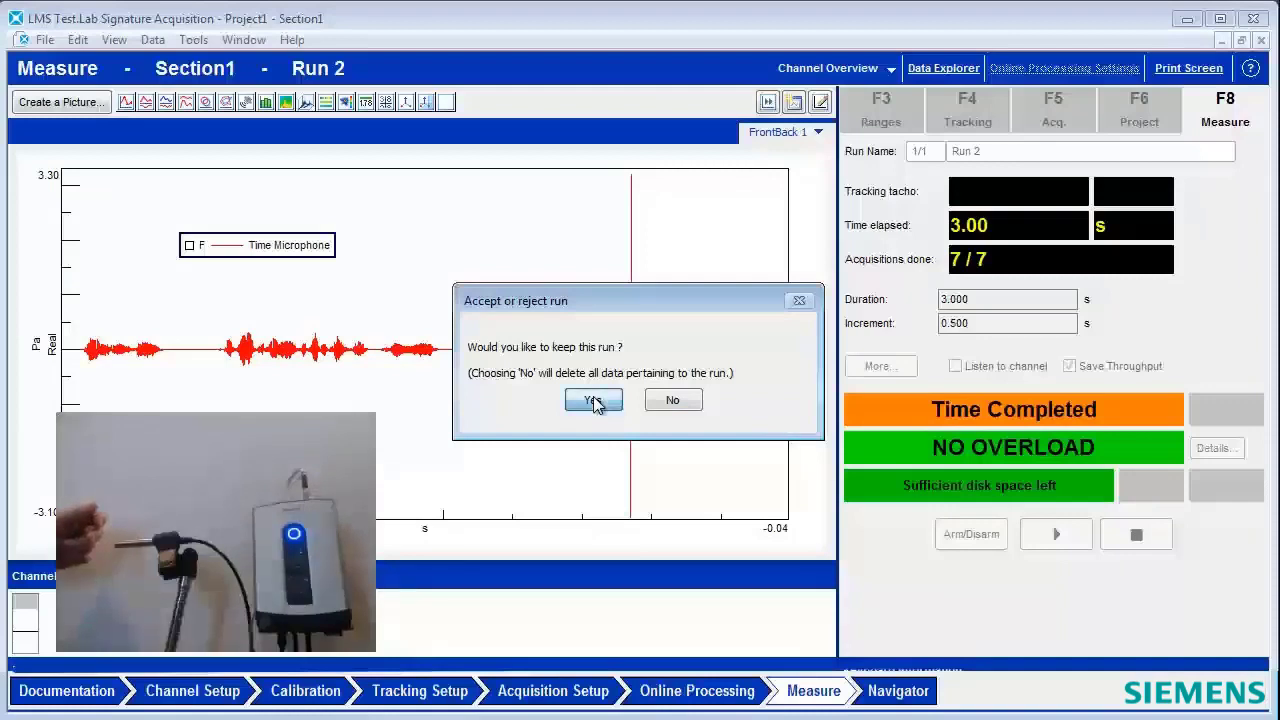
Disarm the system and switch on automatic measurement acceptance in the Measure options
left_click(971, 534)
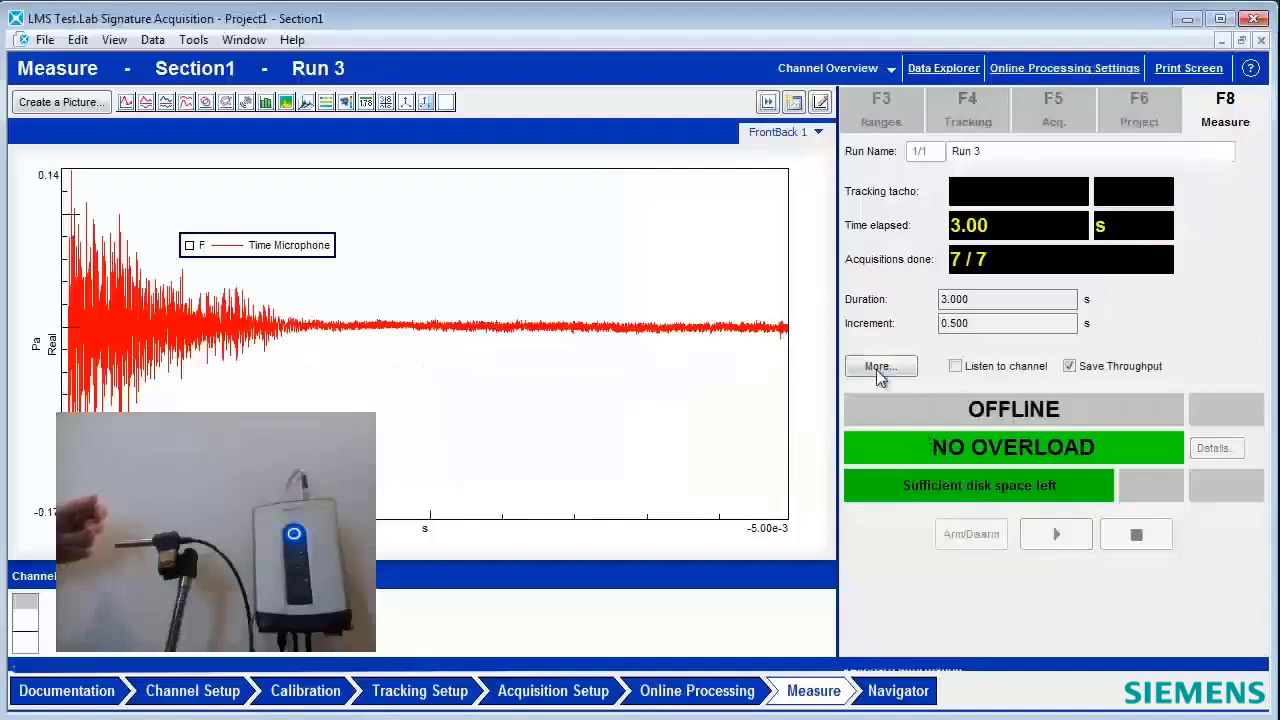
left_click(879, 368)
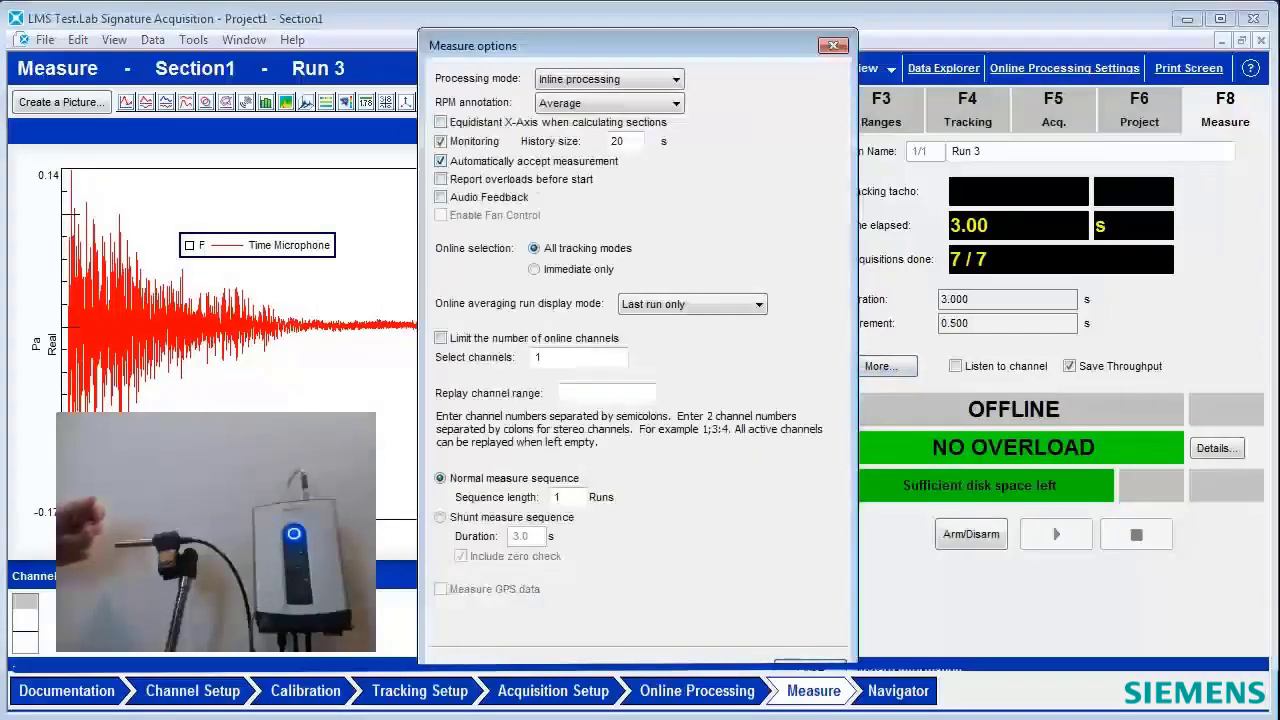
left_click(810, 665)
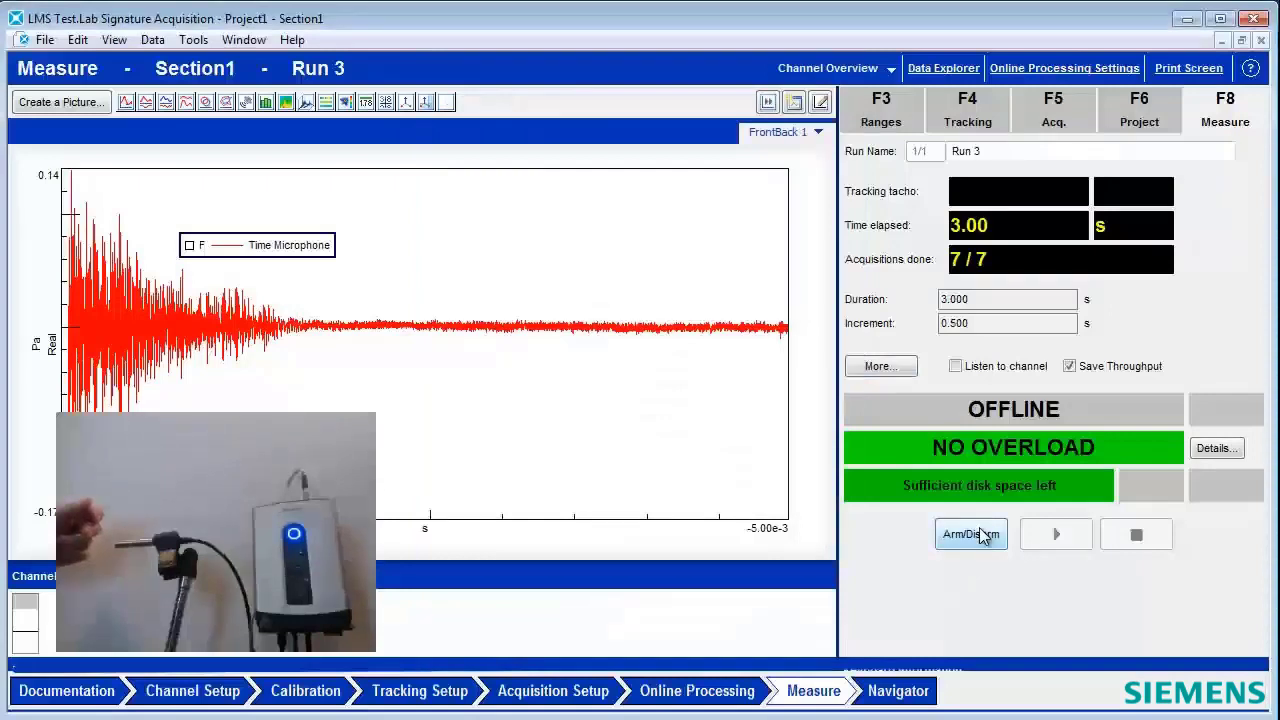
Arm and record Runs 3 and 4, stop, disarm, and view Runs 1–4 in Navigator
left_click(982, 536)
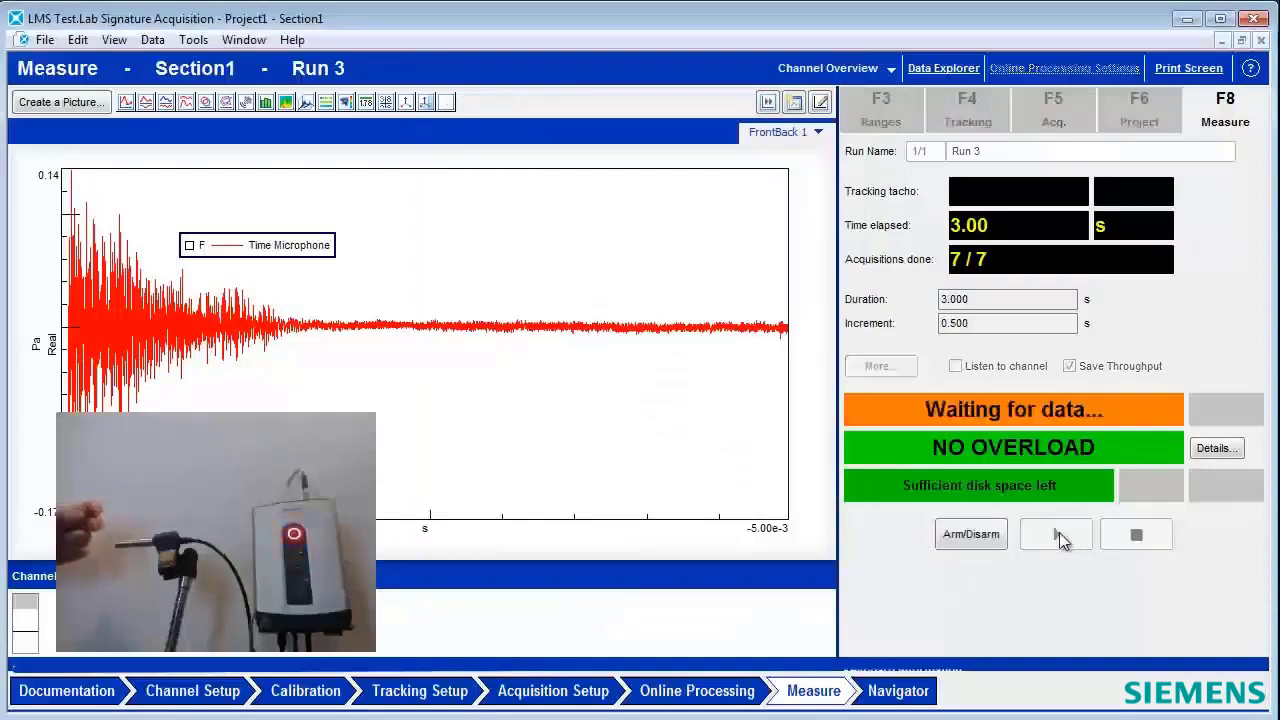
left_click(1059, 532)
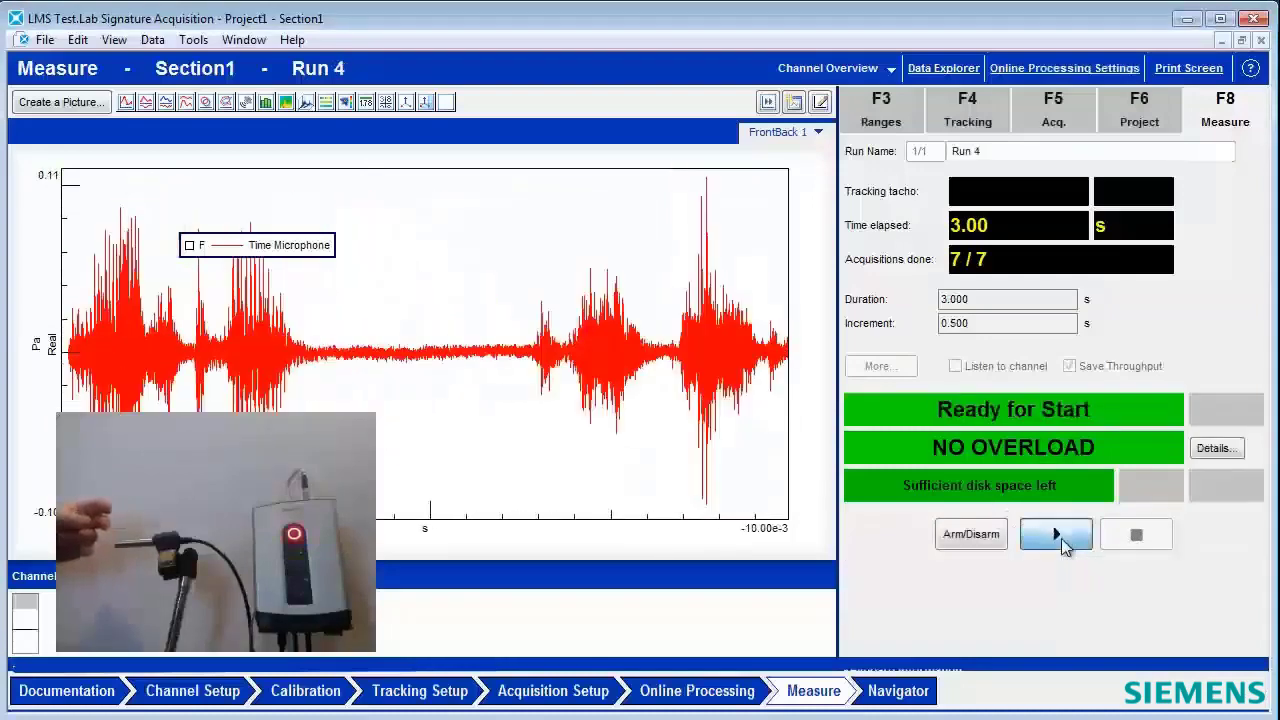
left_click(1061, 538)
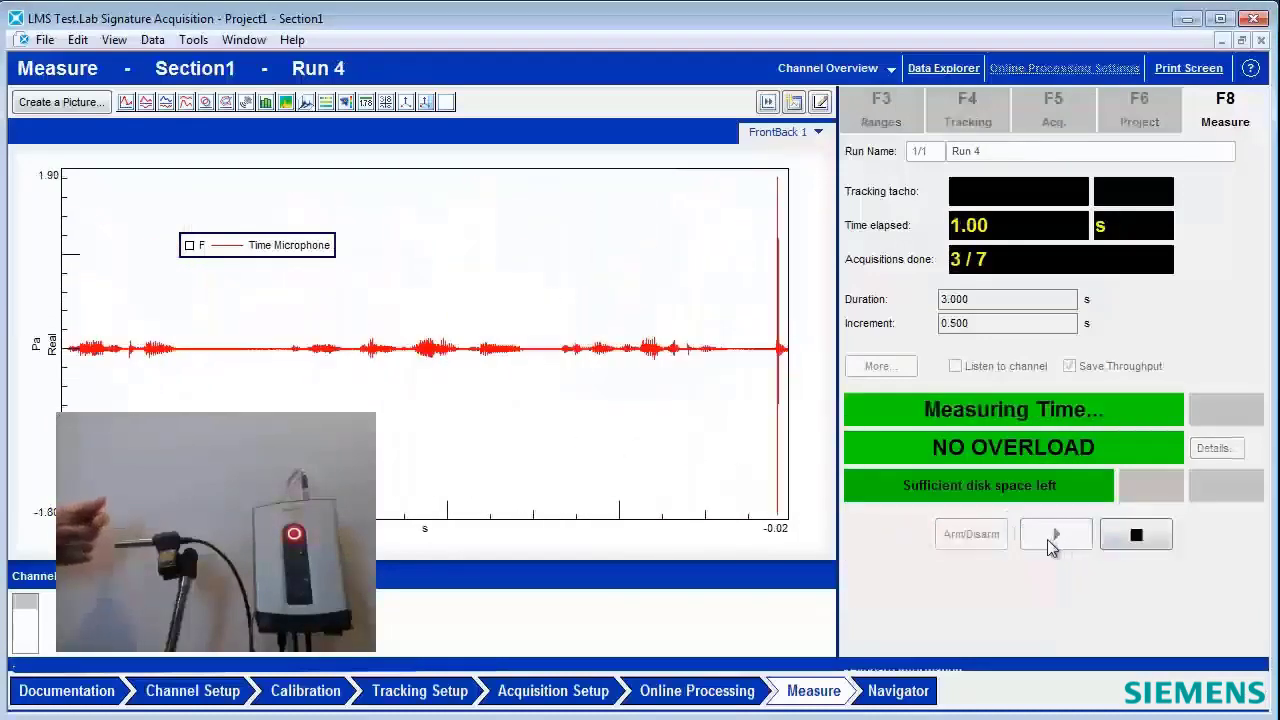
left_click(1135, 538)
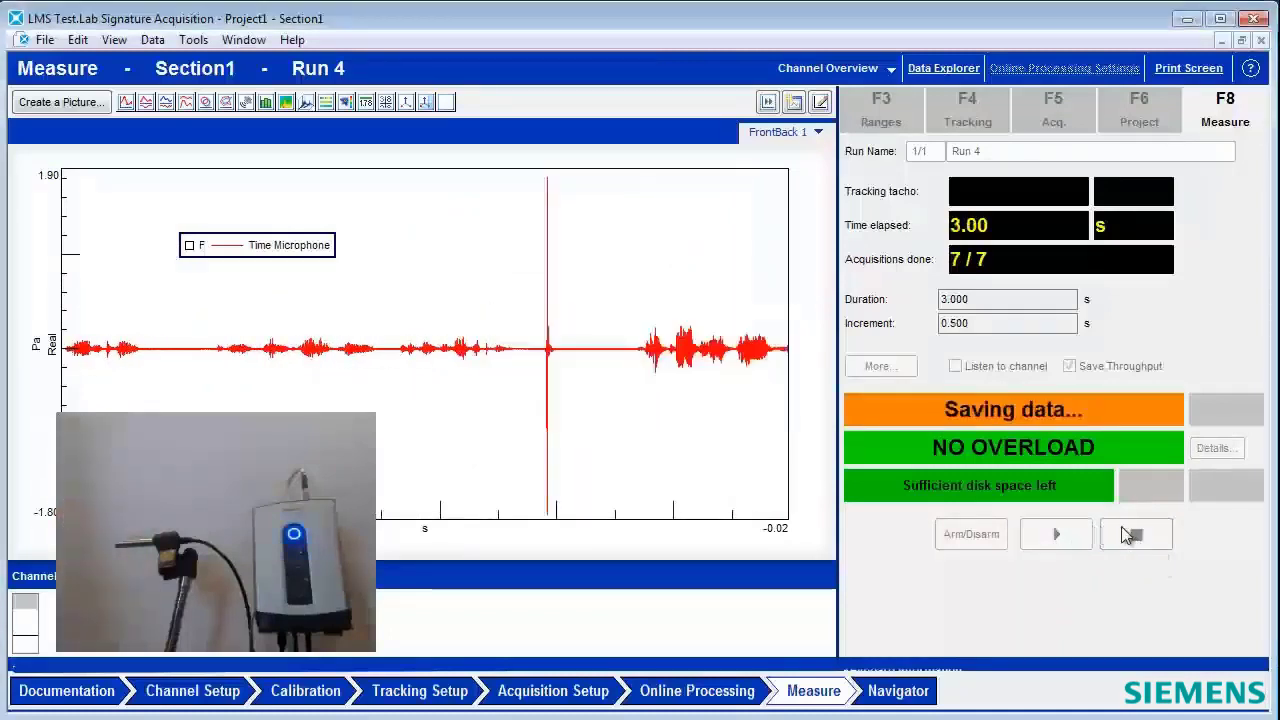
left_click(963, 535)
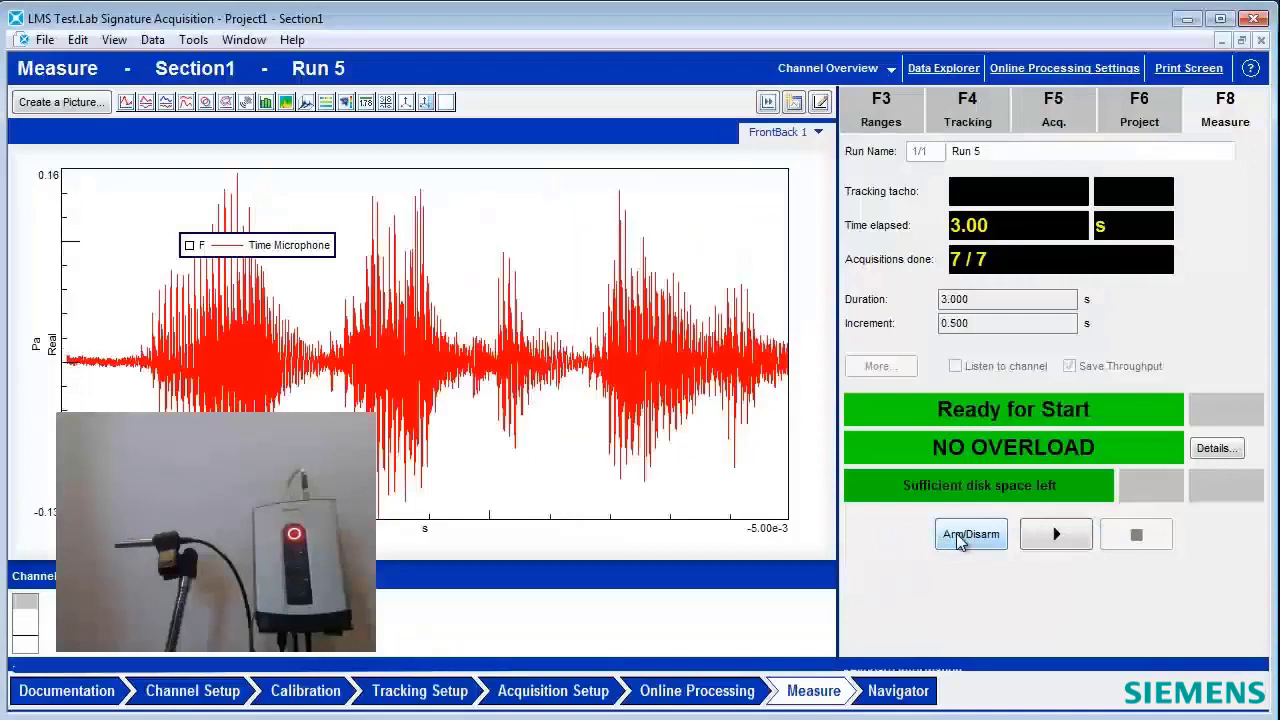
left_click(959, 538)
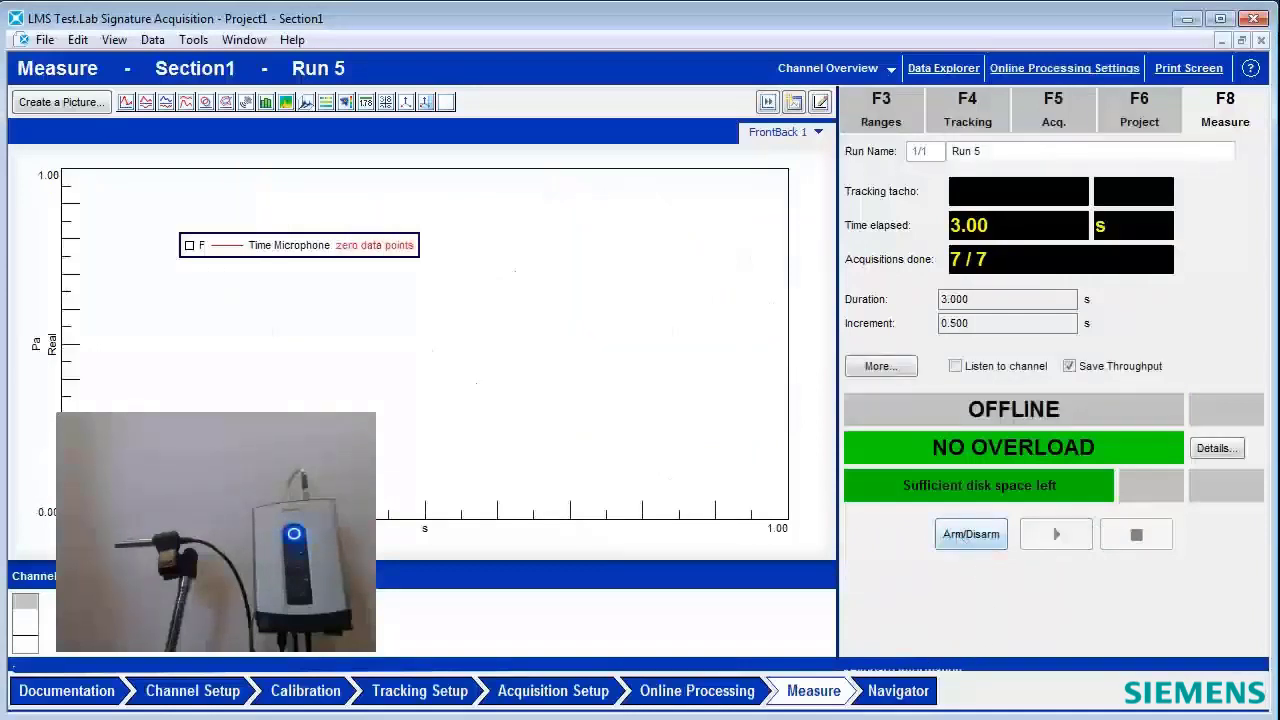
left_click(898, 690)
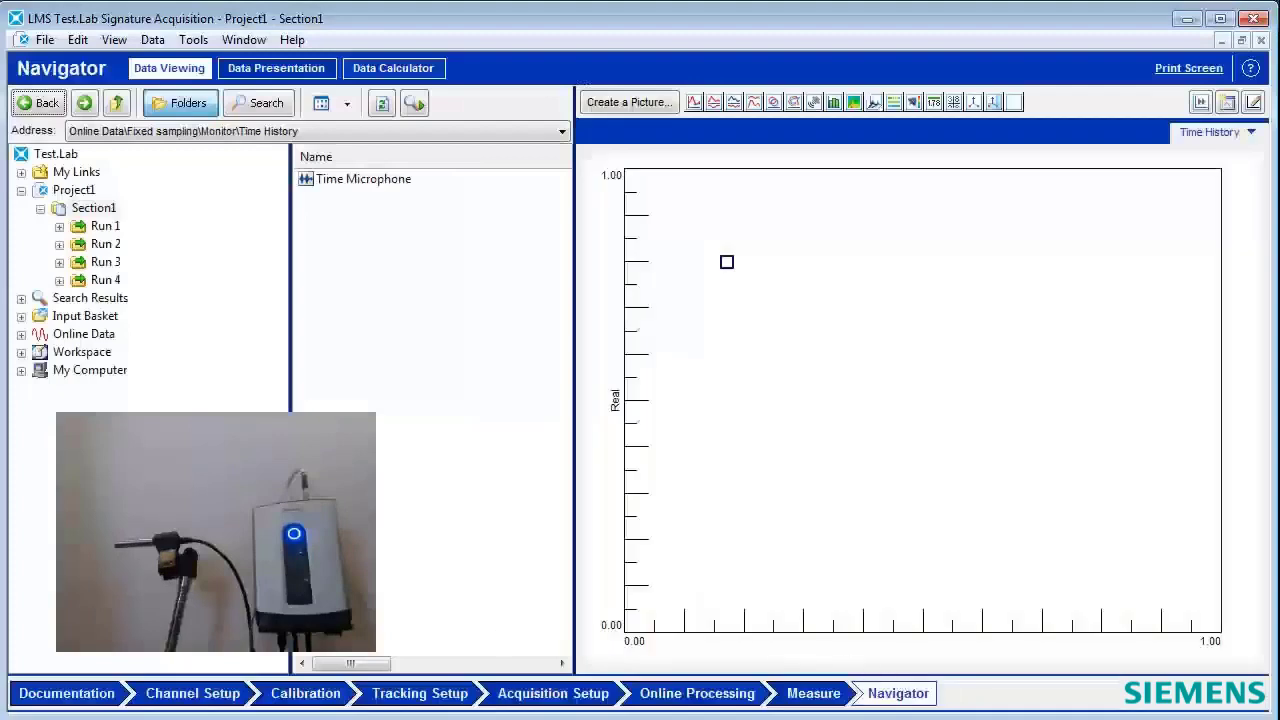
Overlay the 3:Microphone Throughput time histories of Runs 1, 2, 3 and 4 on one graph
left_click(62, 226)
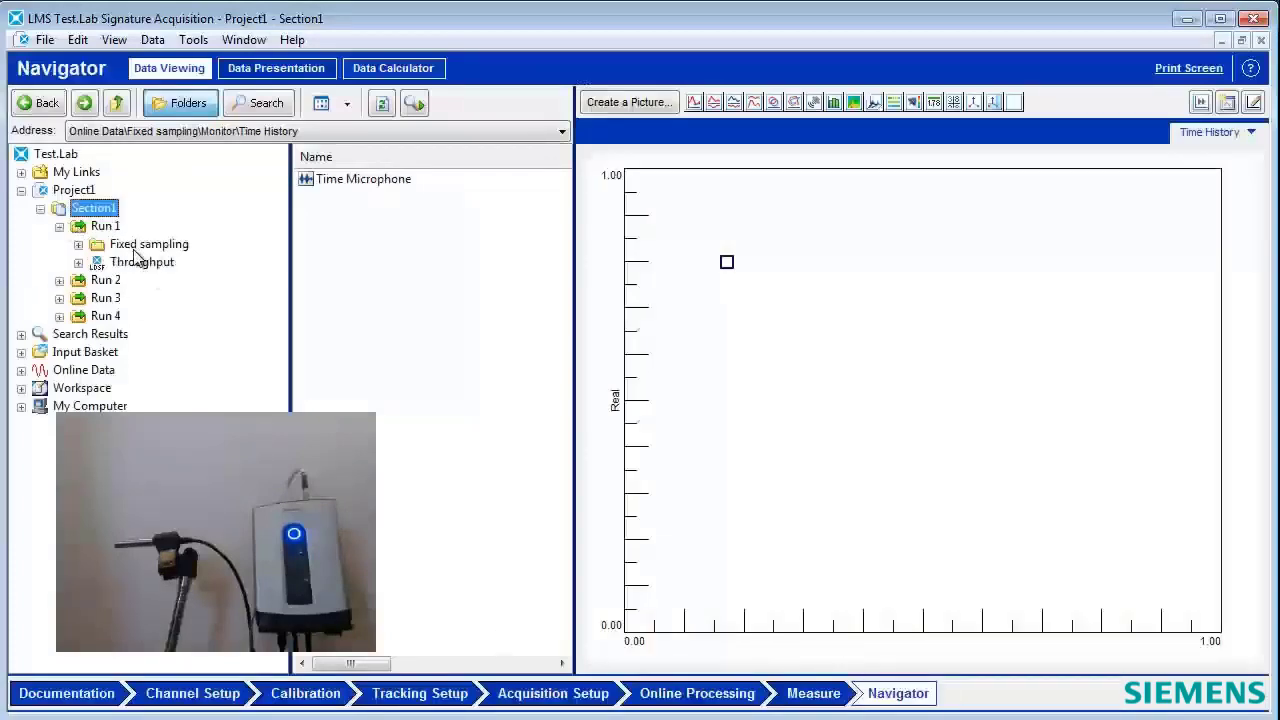
left_click(172, 261)
left_click_drag(355, 190, 750, 396)
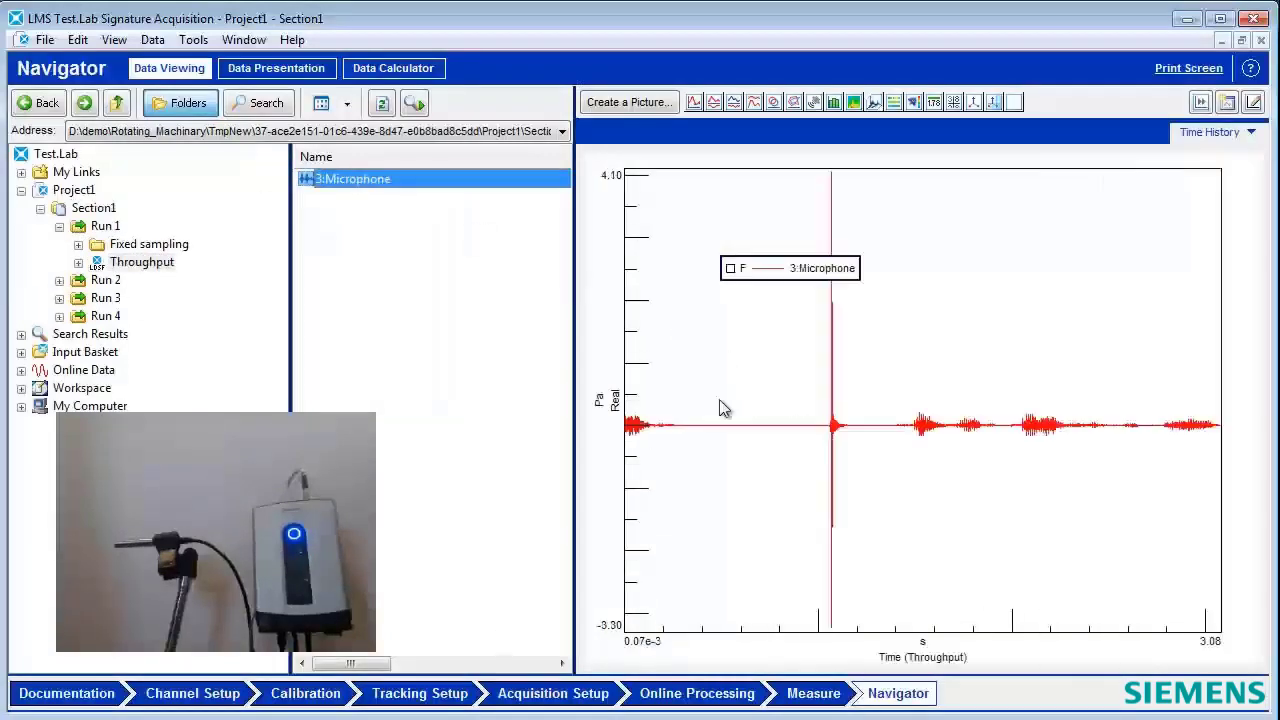
left_click(59, 280)
left_click(140, 315)
left_click_drag(318, 180, 703, 421)
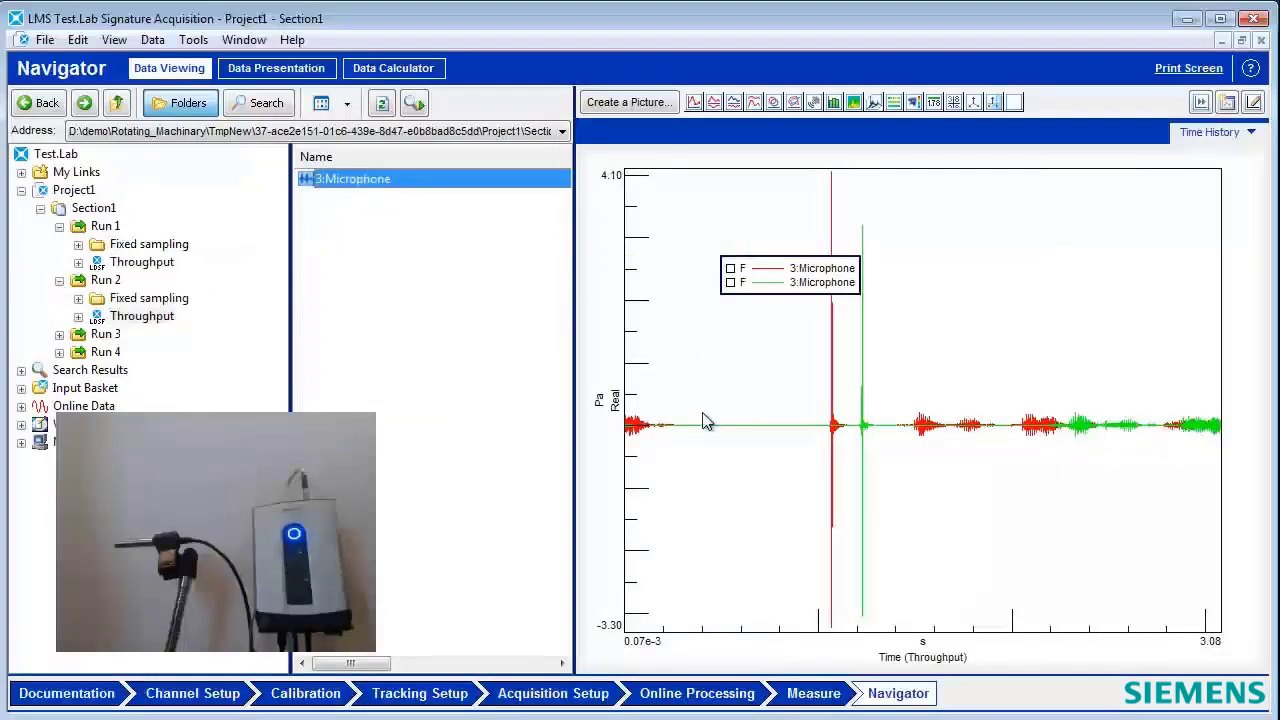
left_click(59, 334)
left_click(141, 370)
left_click_drag(348, 196, 711, 409)
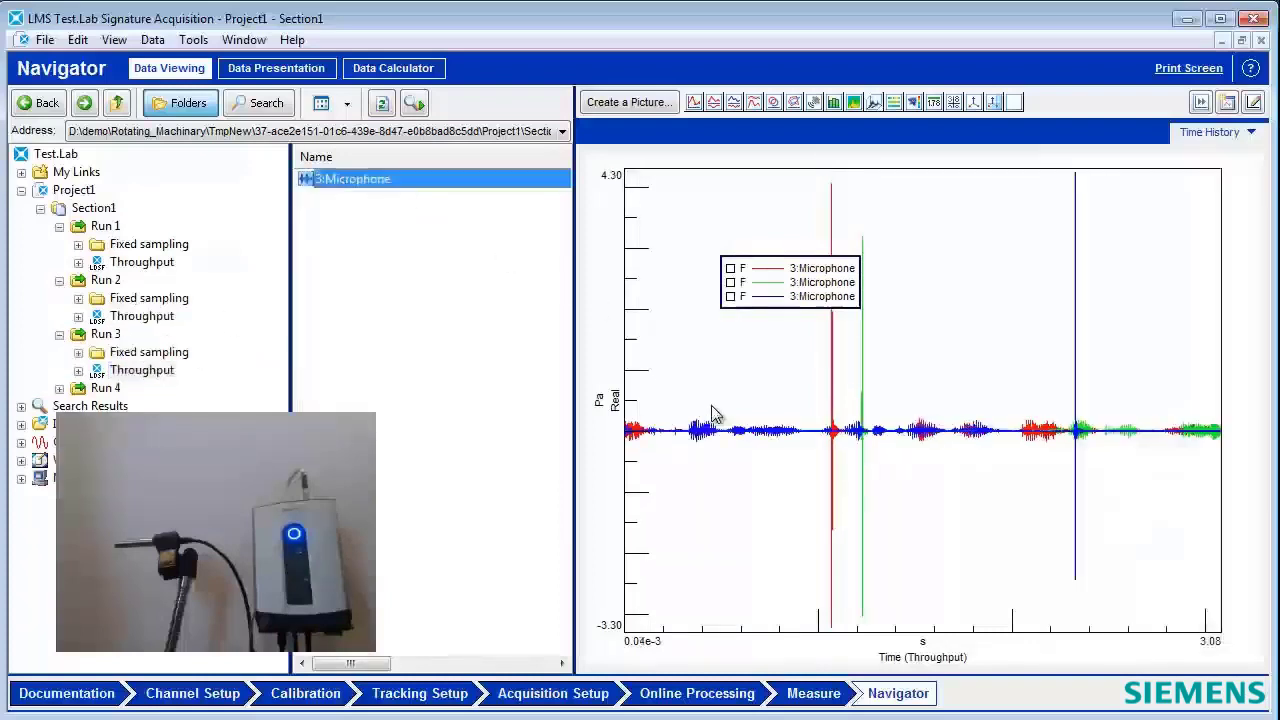
left_click(59, 388)
left_click_drag(333, 190, 855, 422)
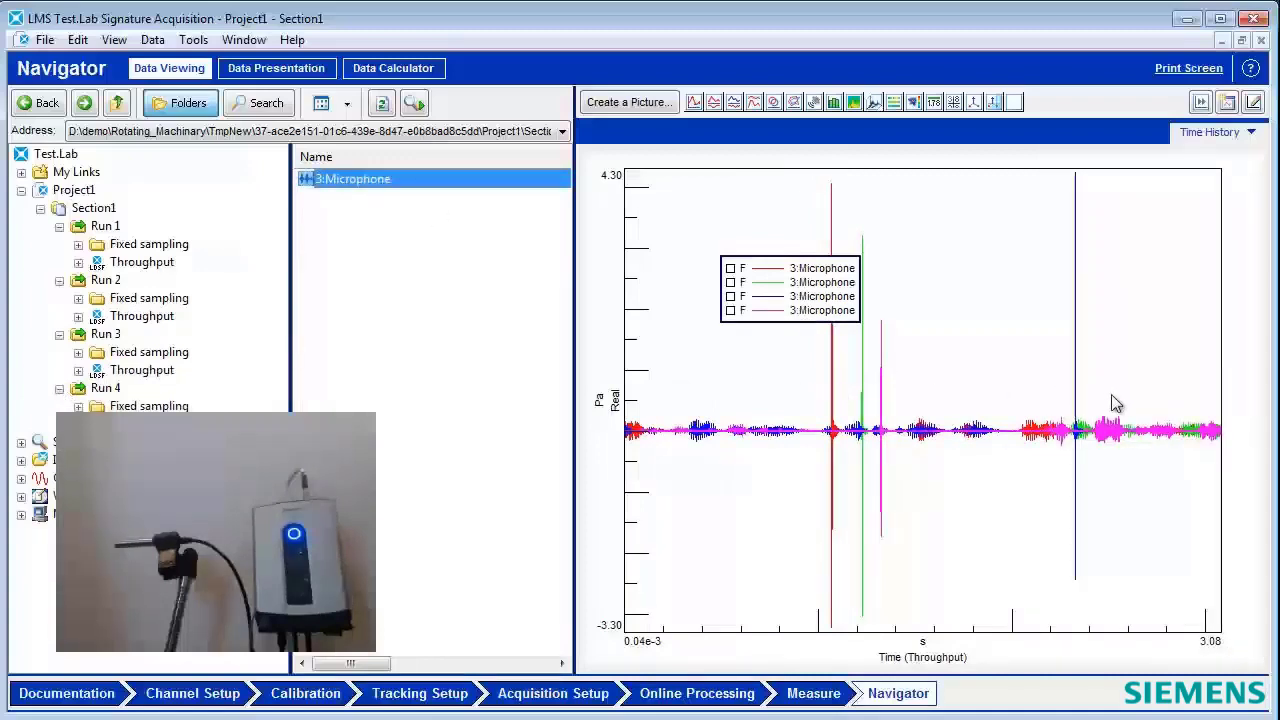
Zoom onto the snap peaks, undo back to full range, and move the legend up-left
left_click_drag(889, 400, 815, 402)
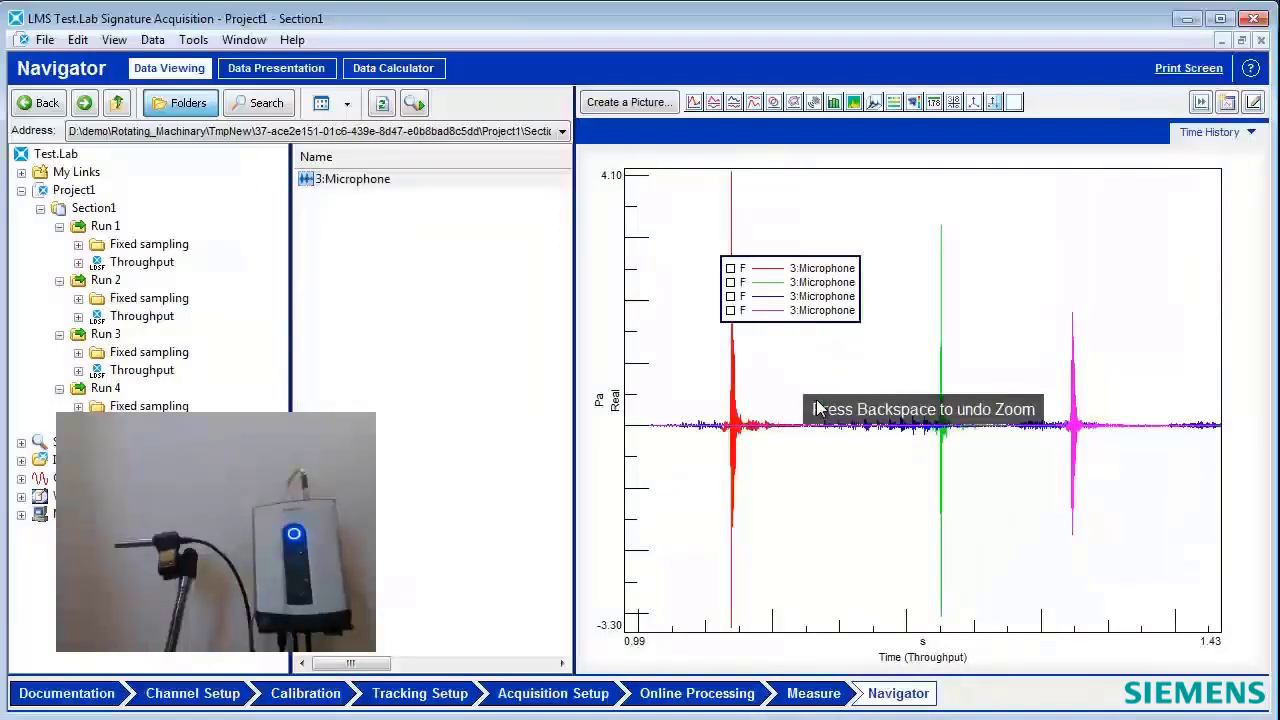
key("BackSpace")
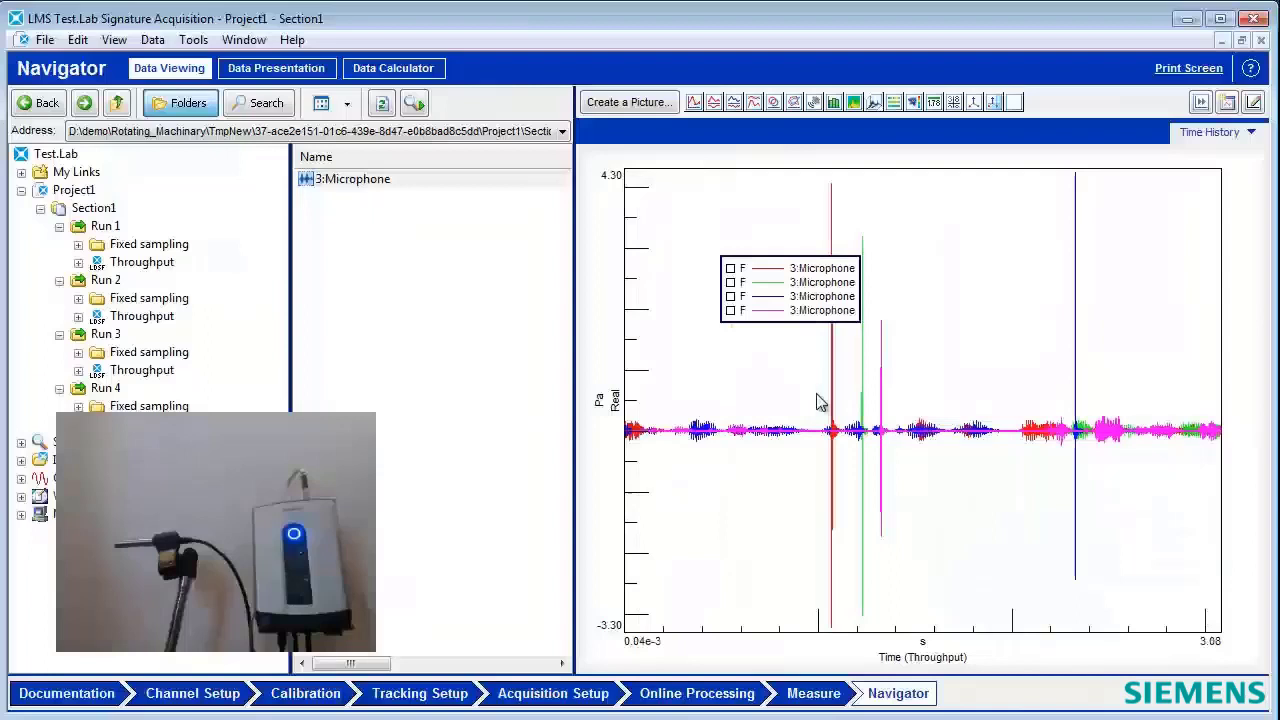
left_click_drag(793, 259, 742, 230)
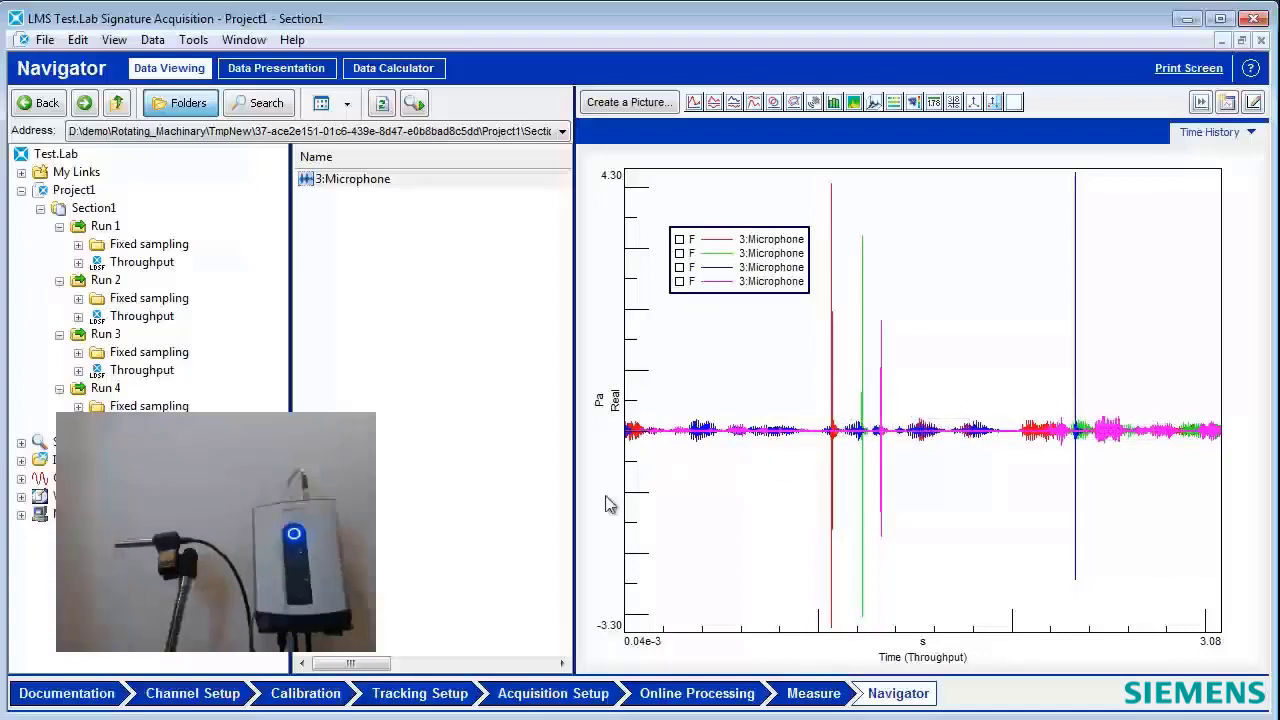
Enable triggered start on a rising 2 Pa microphone level and set throughput prestart to 3.000 s
left_click(420, 693)
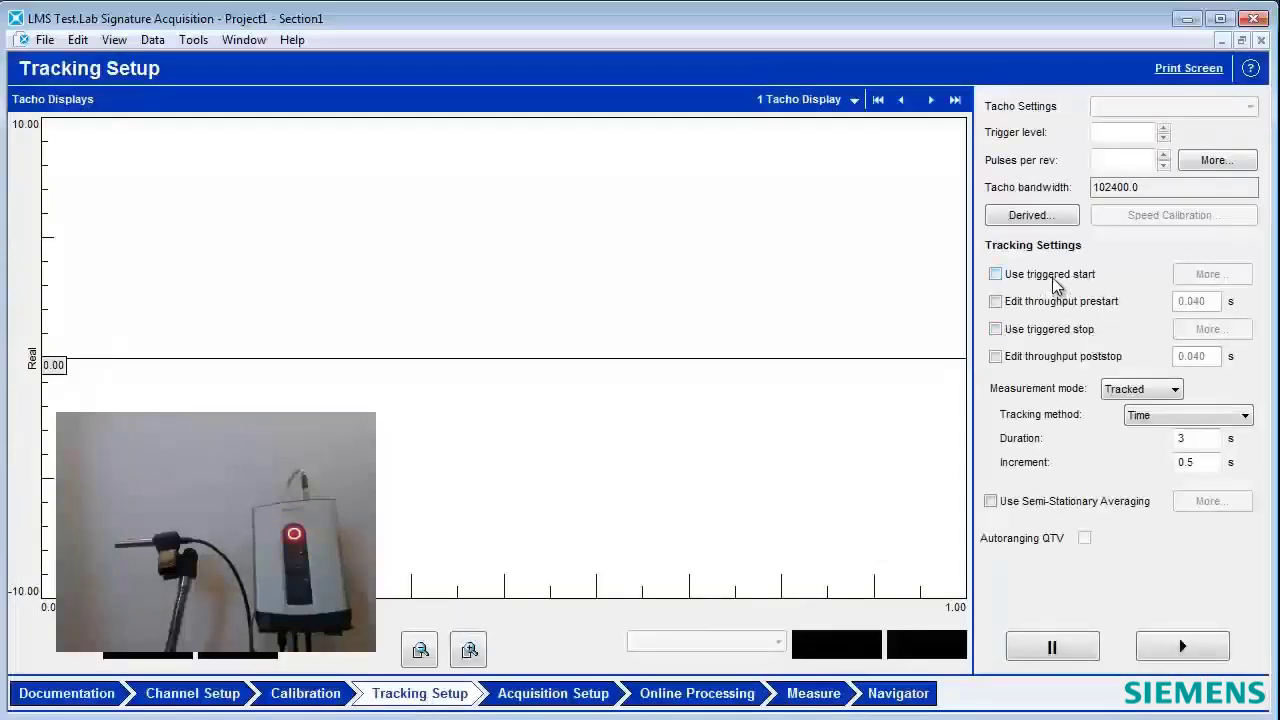
left_click(1208, 276)
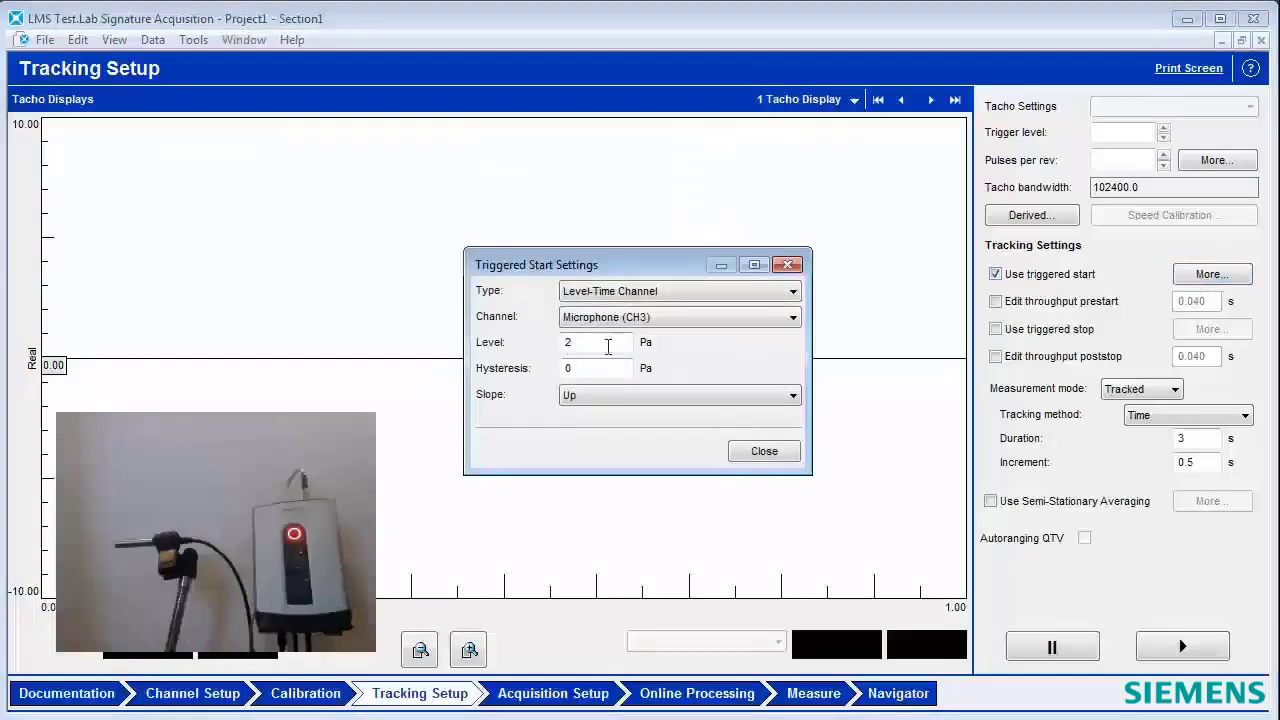
left_click(767, 452)
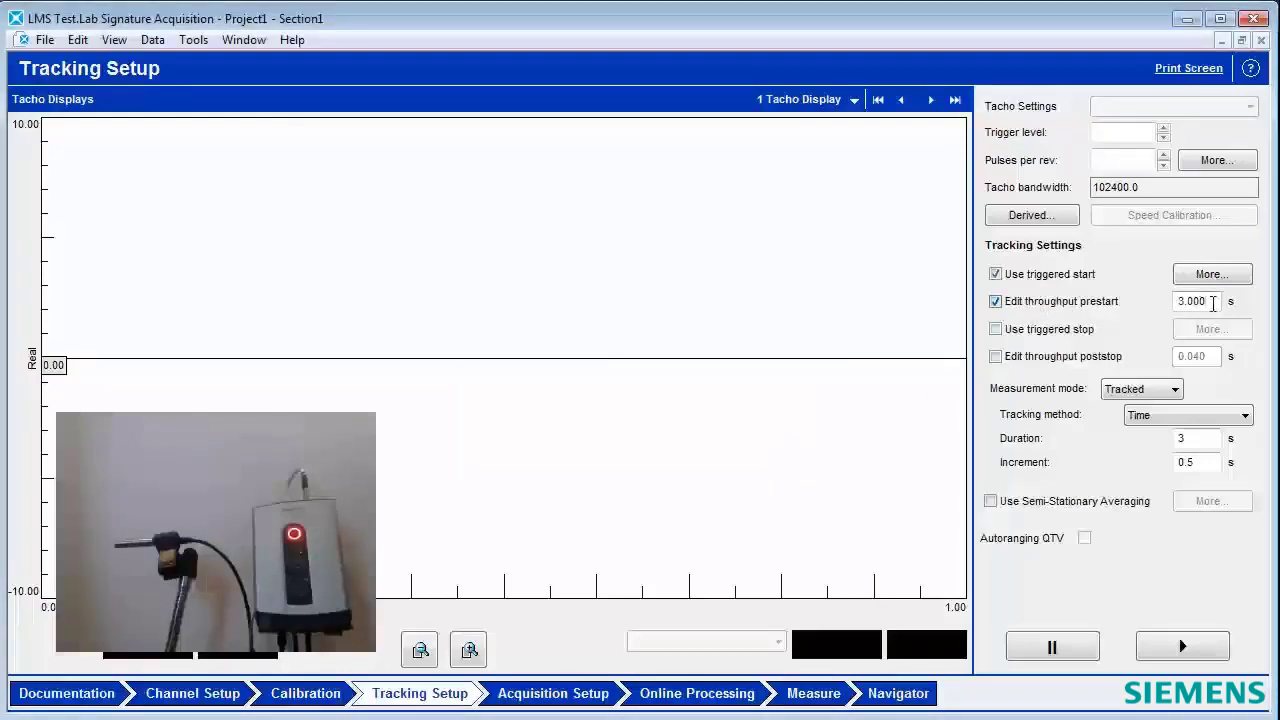
left_click(1213, 303)
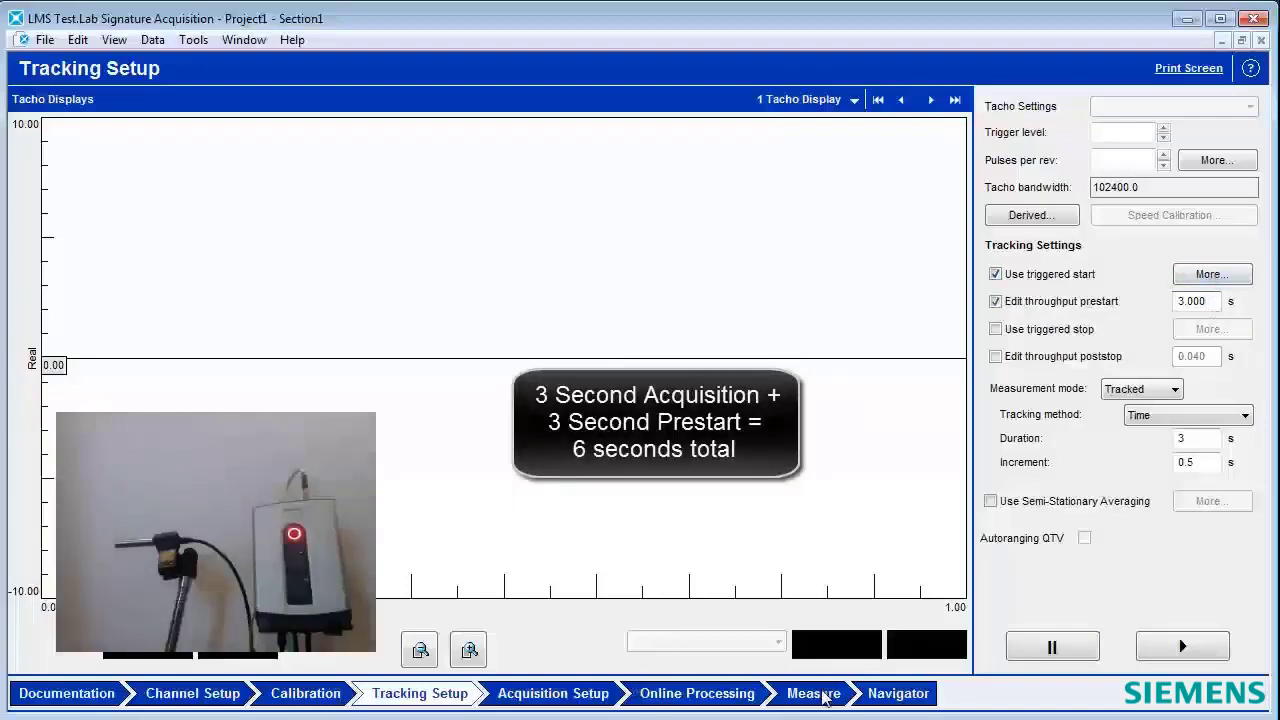
Arm the system and record three triggered microphone snap runs, starting with Run 5
left_click(813, 693)
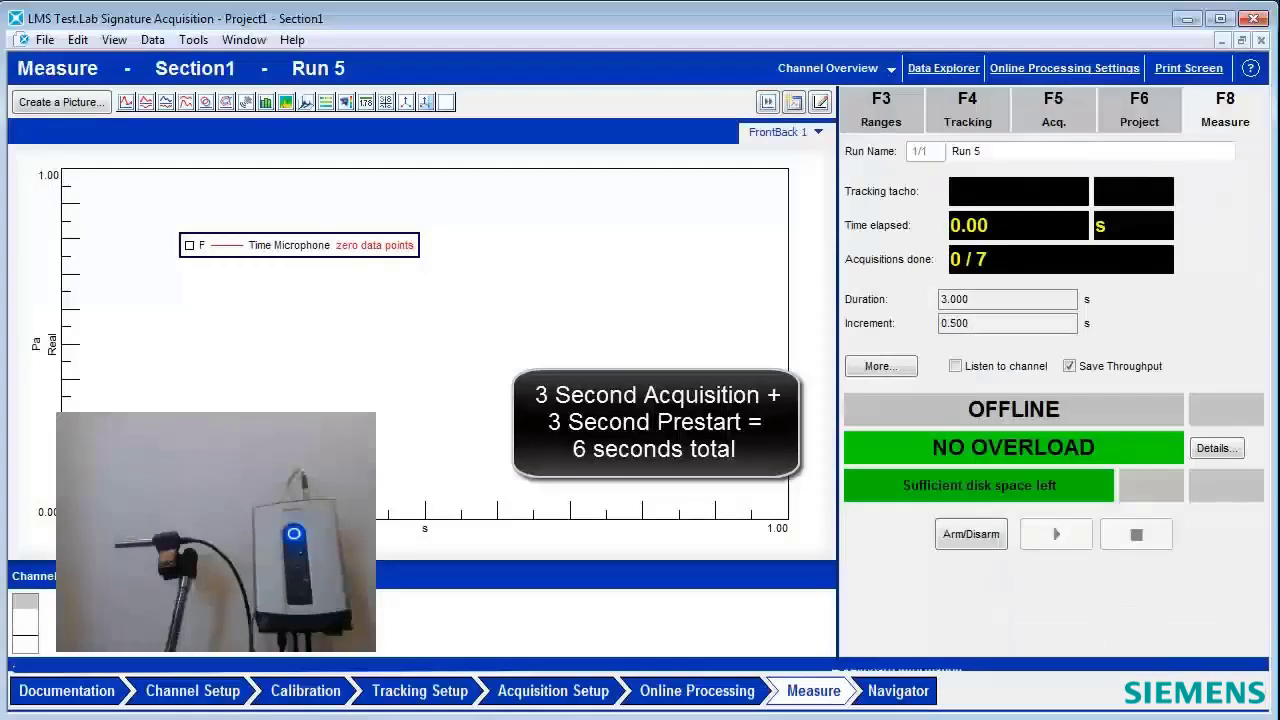
left_click(970, 535)
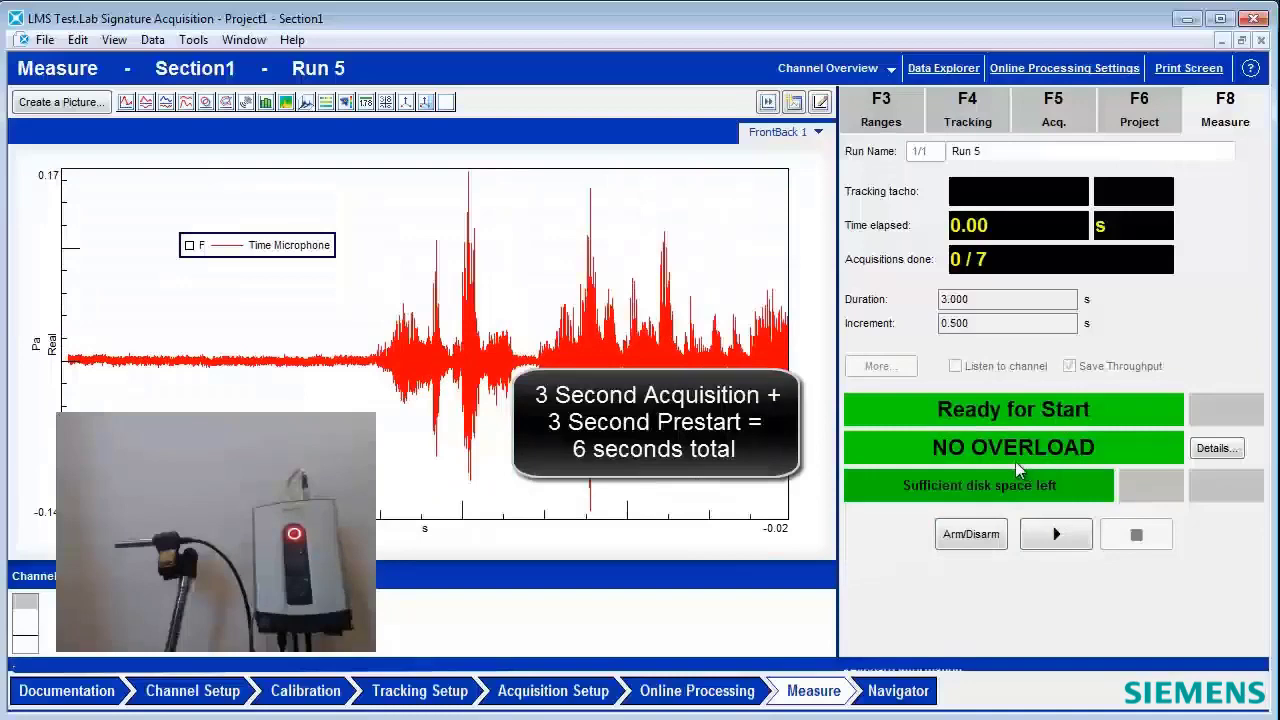
left_click(1060, 537)
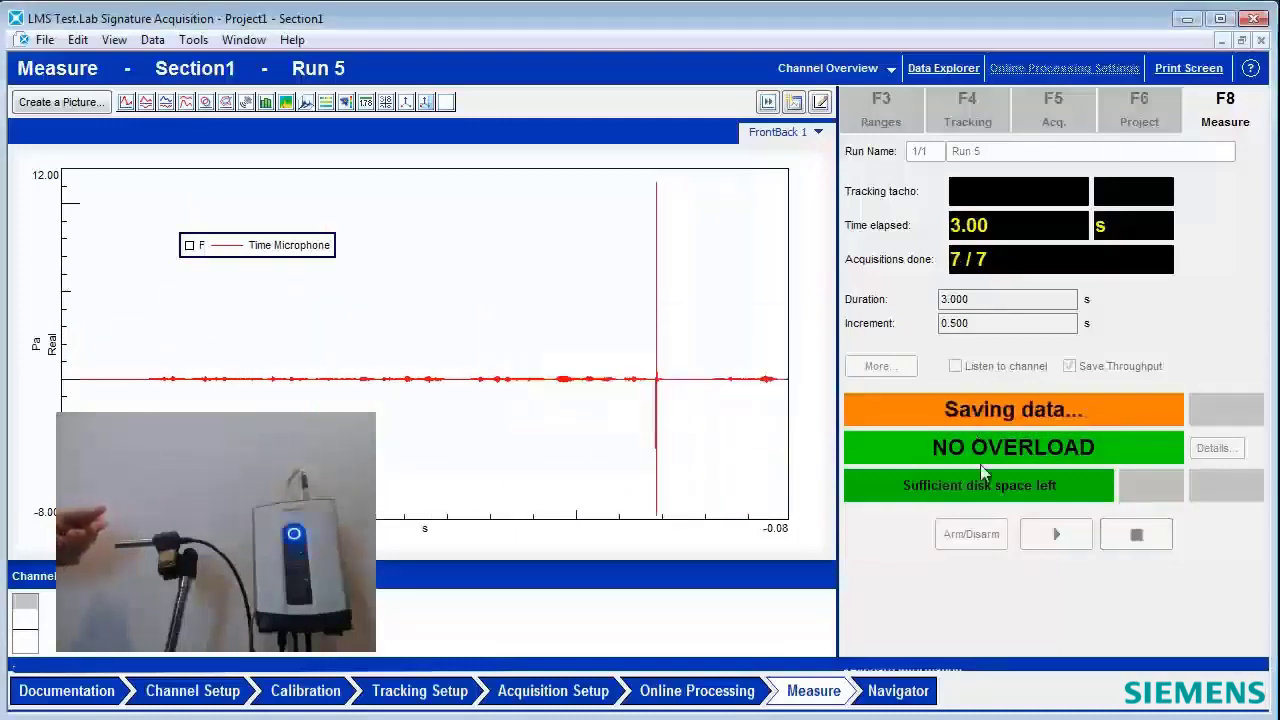
left_click(1056, 535)
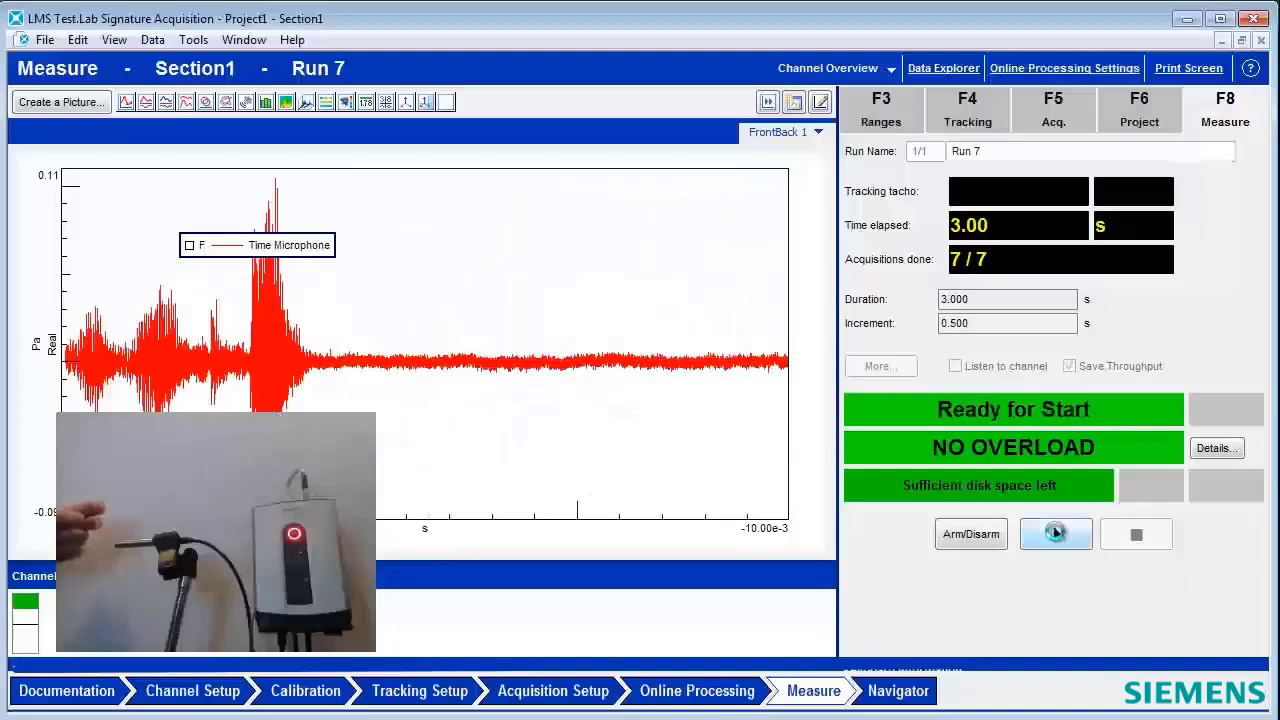
left_click(1055, 533)
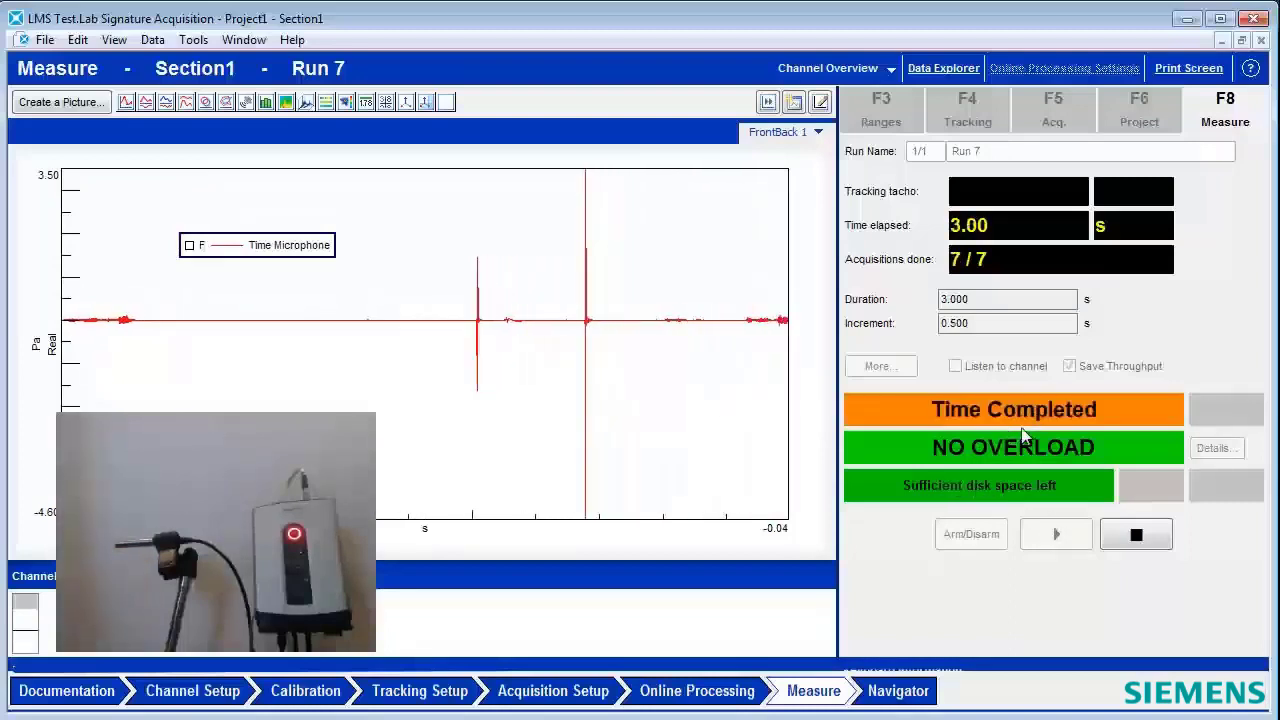
Stop measuring, take the system offline, and return to the Navigator
left_click(1140, 536)
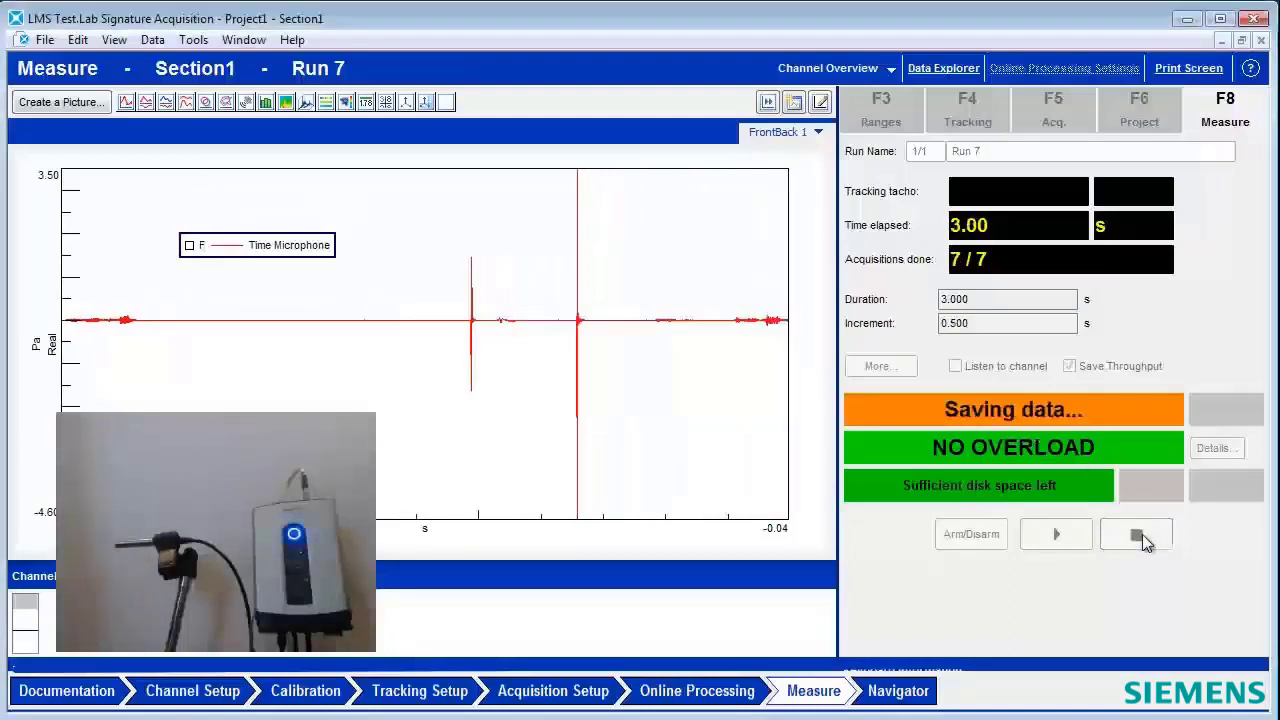
left_click(973, 538)
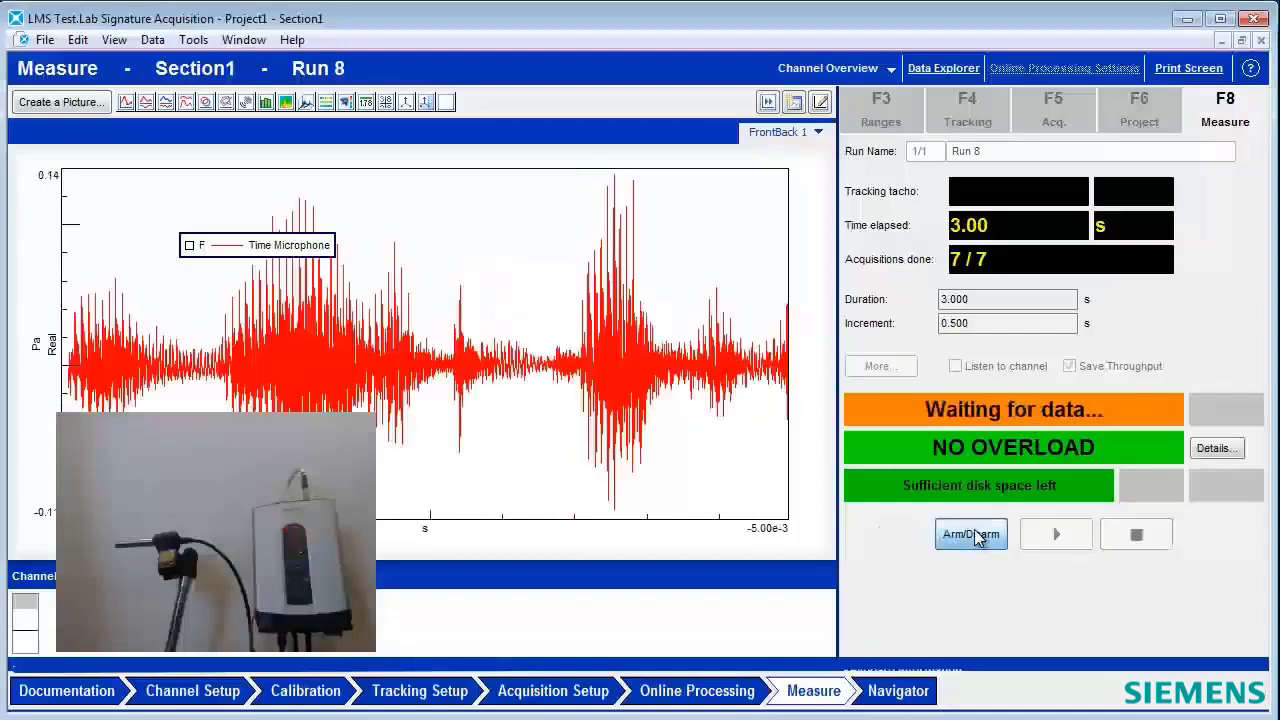
left_click(975, 536)
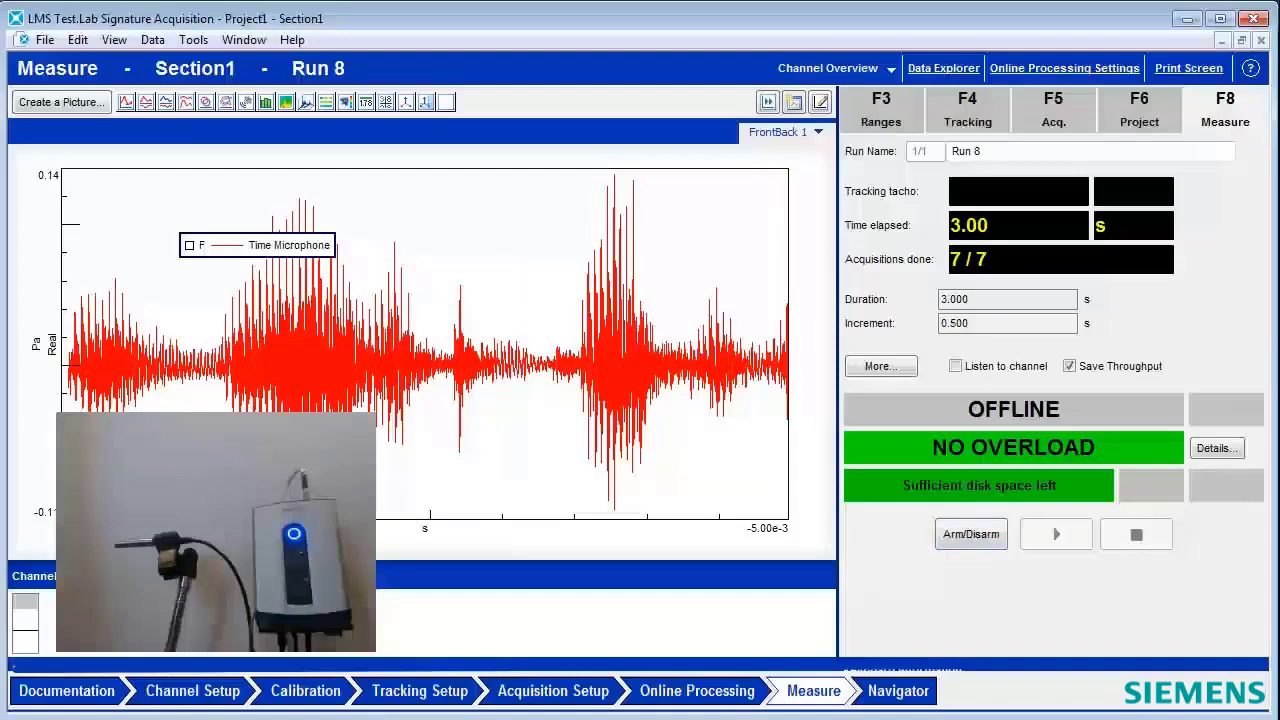
left_click(914, 689)
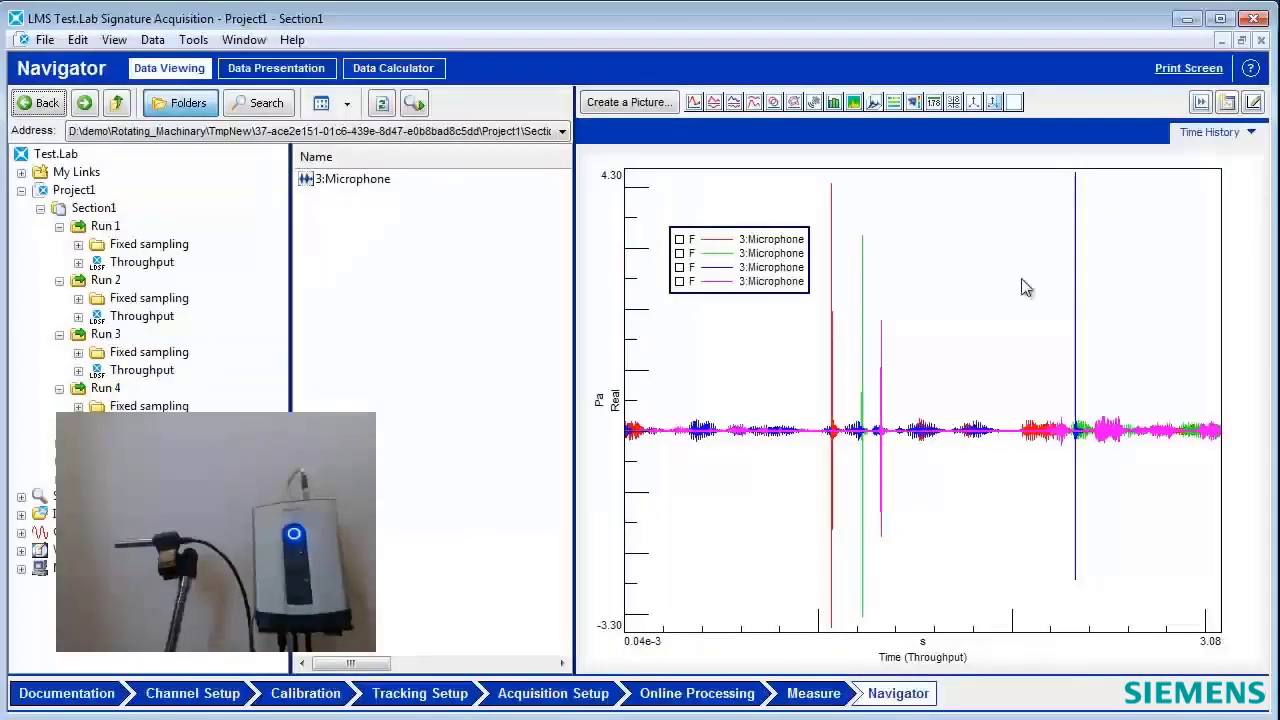
Clear all curves from the plot and make the time axis limits free
right_click(993, 265)
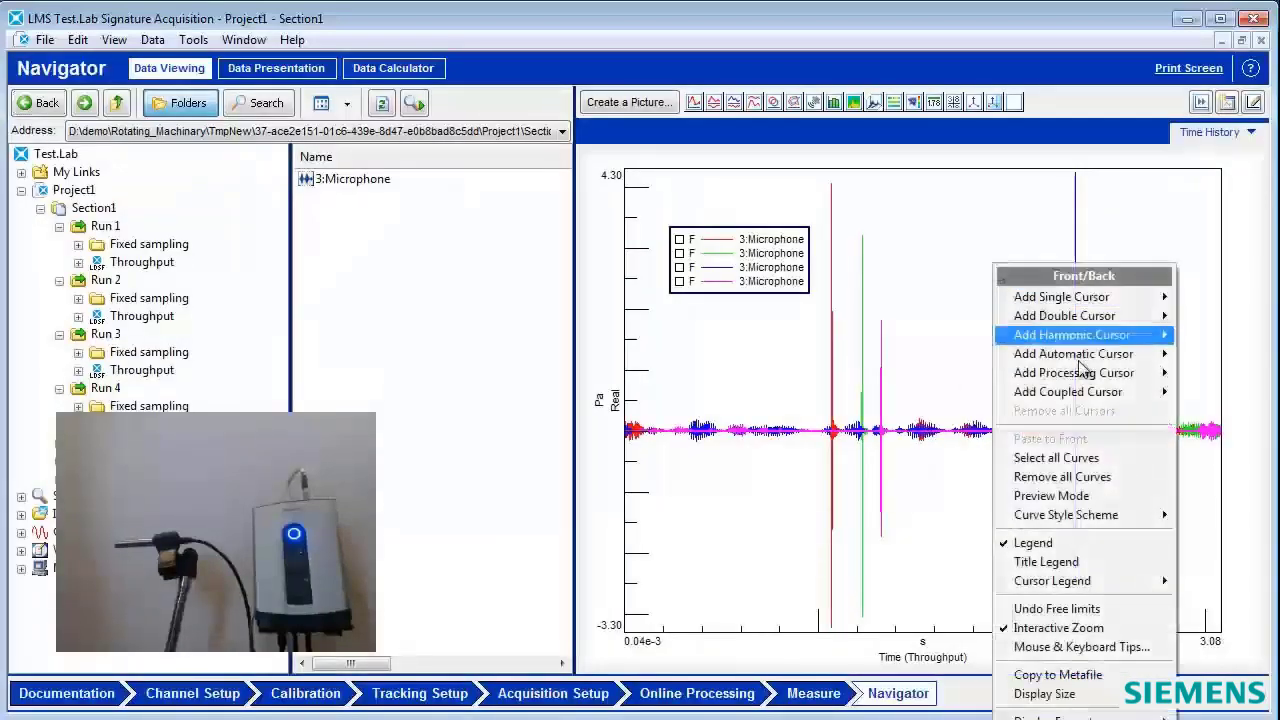
left_click(1088, 478)
right_click(976, 648)
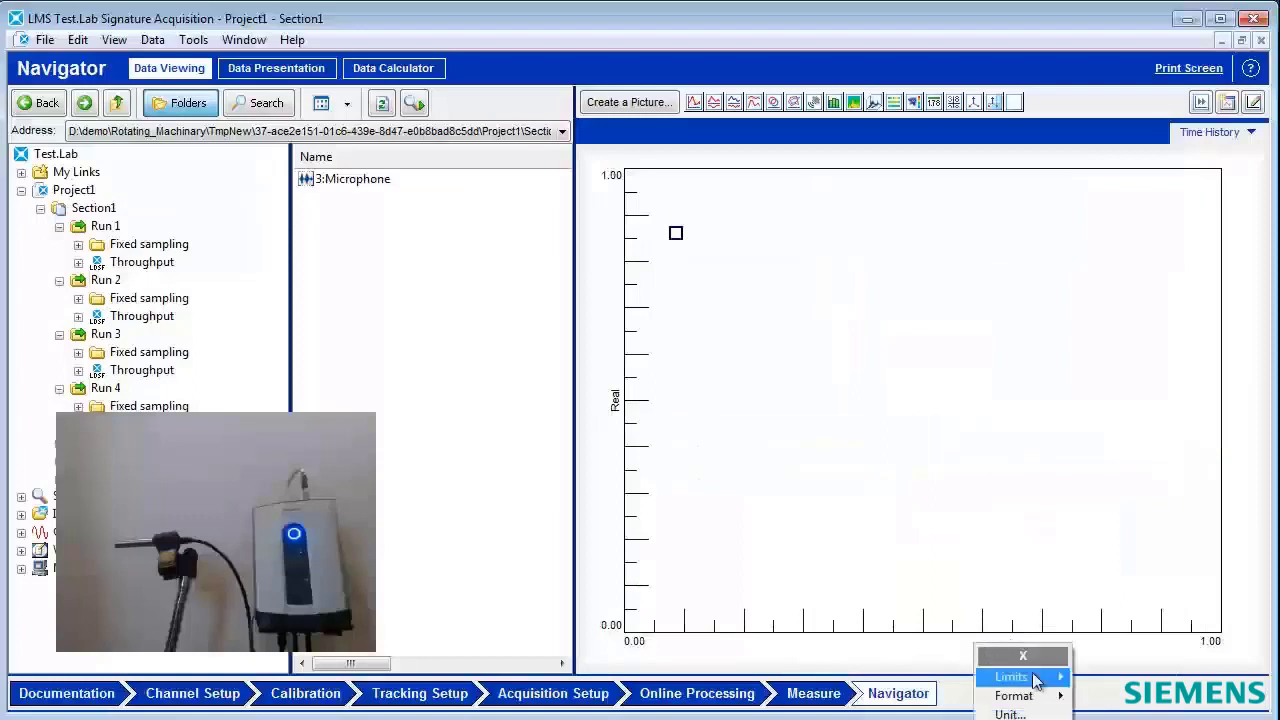
mouse_move(1045, 678)
left_click(1091, 677)
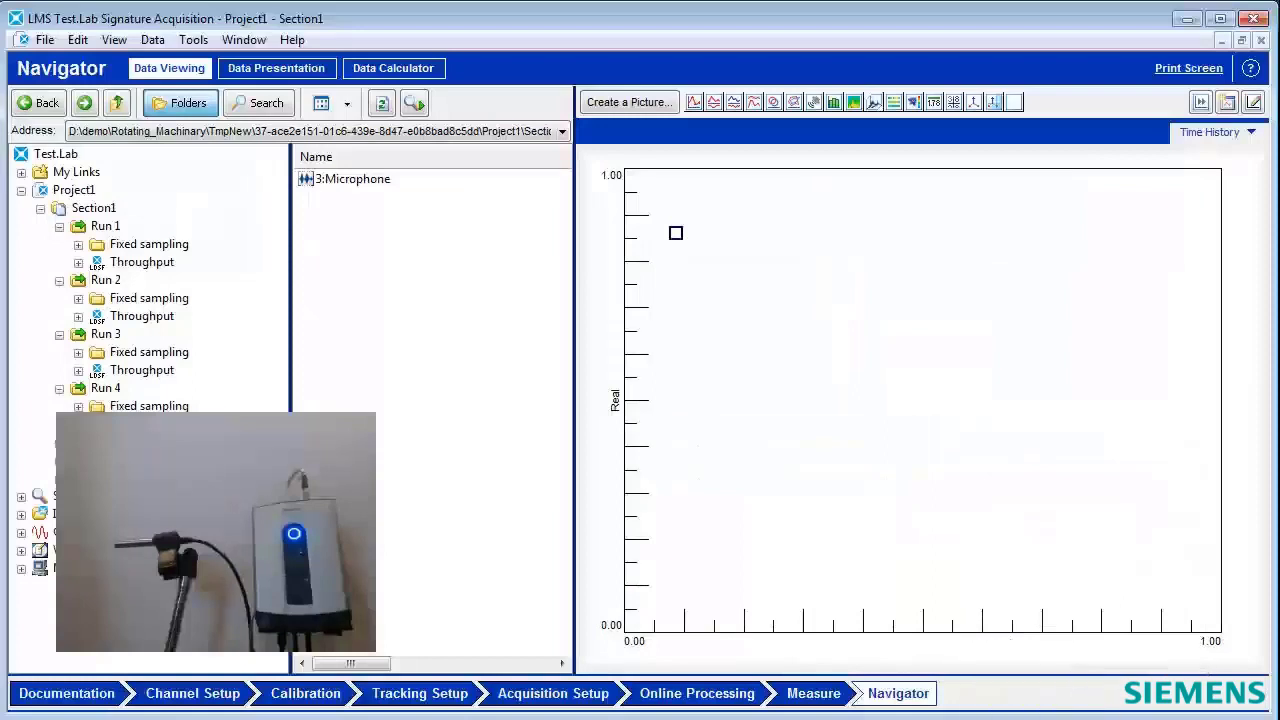
Collapse Runs 1–4 and plot Run 5's 3:Microphone time history
left_click(59, 227)
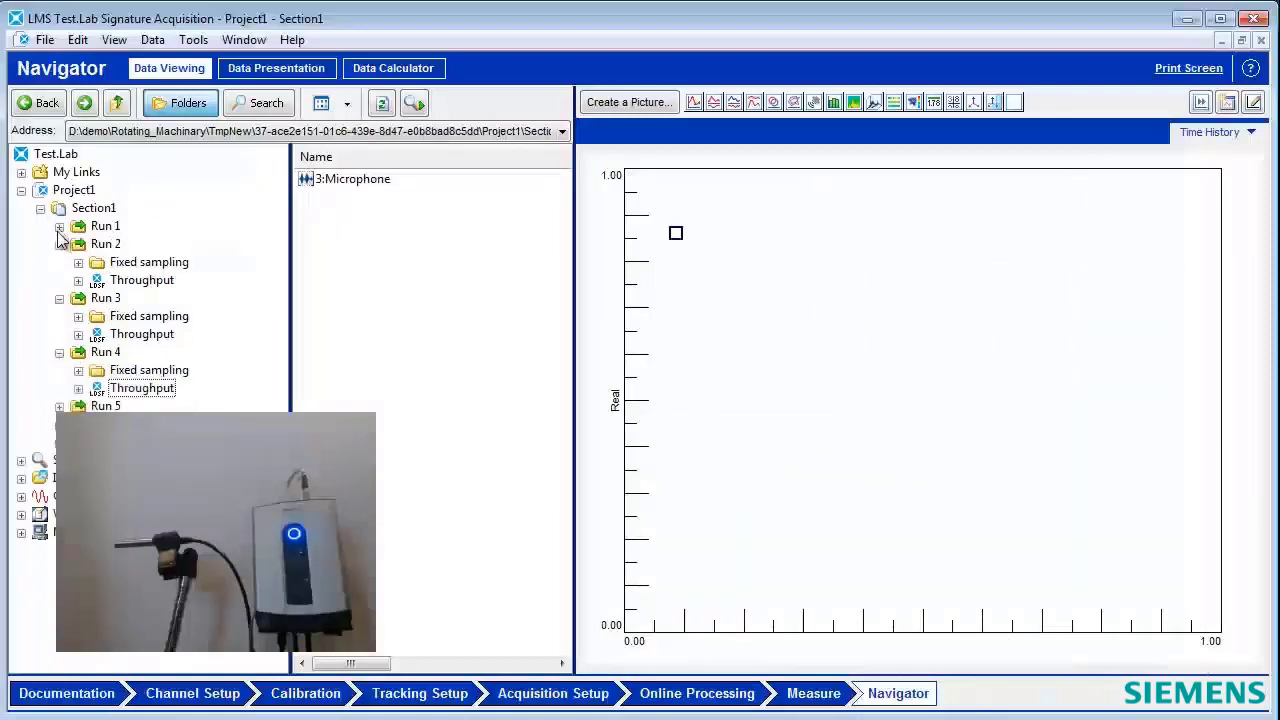
left_click(60, 245)
left_click(60, 263)
left_click(61, 281)
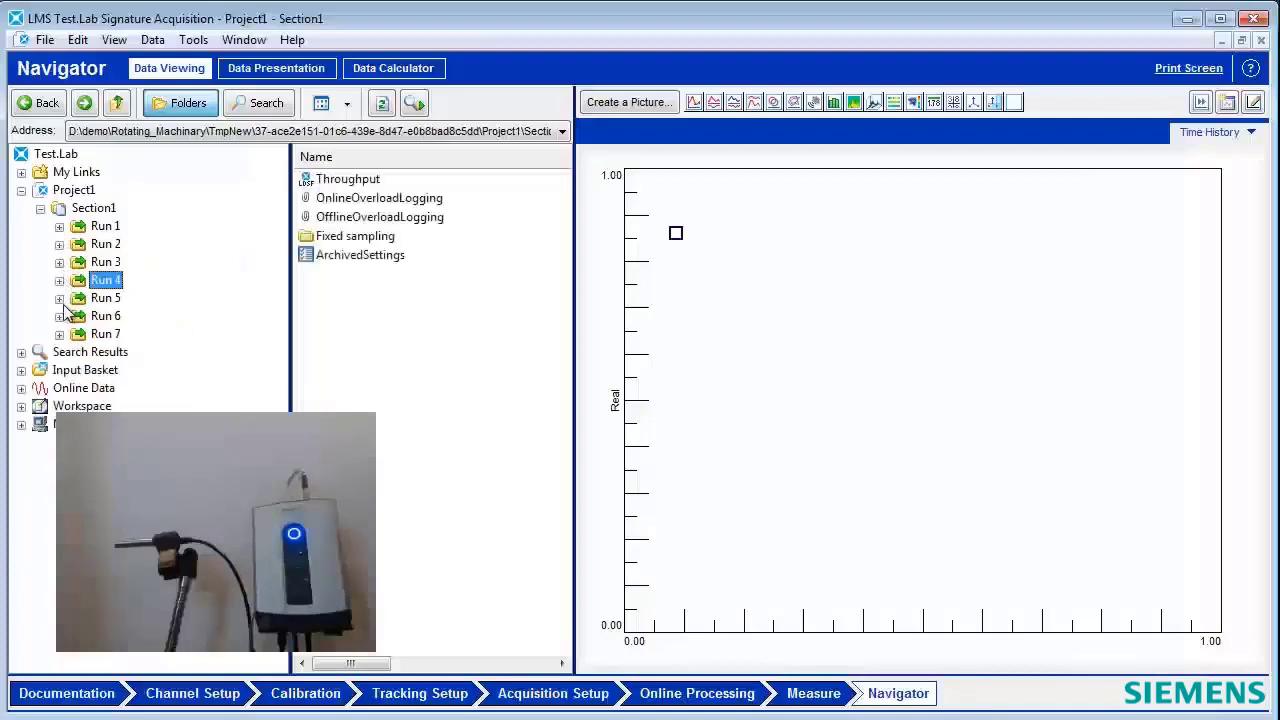
left_click(59, 299)
left_click(135, 337)
left_click_drag(365, 180, 700, 345)
Overlay the 3:Microphone traces of Run 6 and the next run on the same graph
left_click(60, 358)
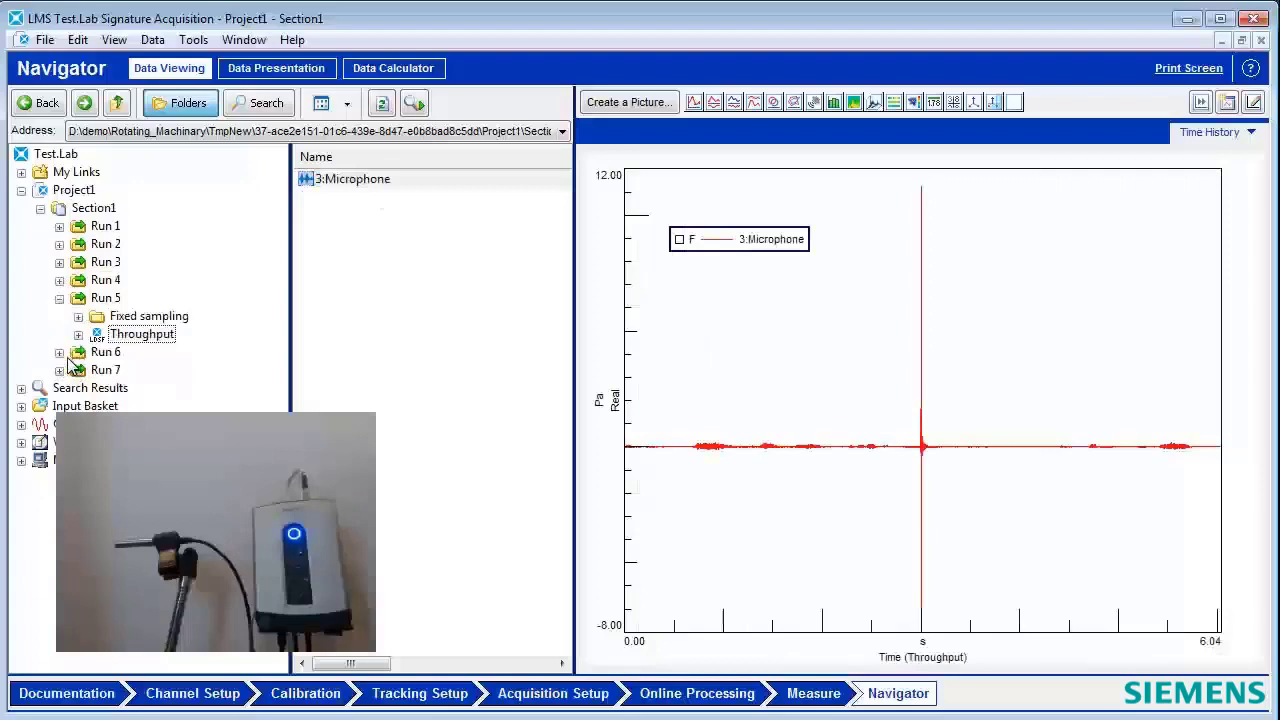
left_click(59, 352)
left_click(150, 388)
left_click_drag(355, 187, 686, 366)
left_click(142, 388)
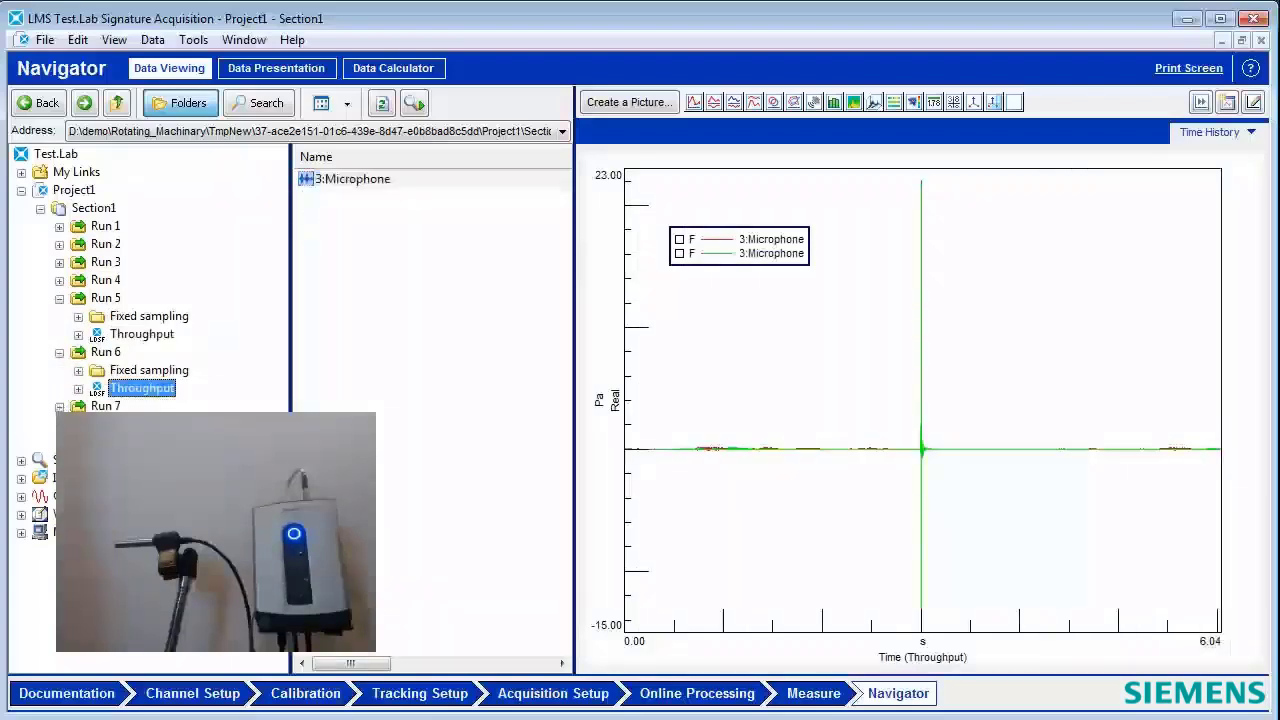
mouse_move(336, 185)
left_mouse_down()
mouse_move(857, 337)
mouse_move(858, 375)
mouse_move(920, 410)
mouse_move(995, 415)
mouse_move(984, 422)
left_mouse_up()
Zoom the time axis to 3.00–3.02 s and move the legend to the upper right
left_click_drag(803, 428, 938, 435)
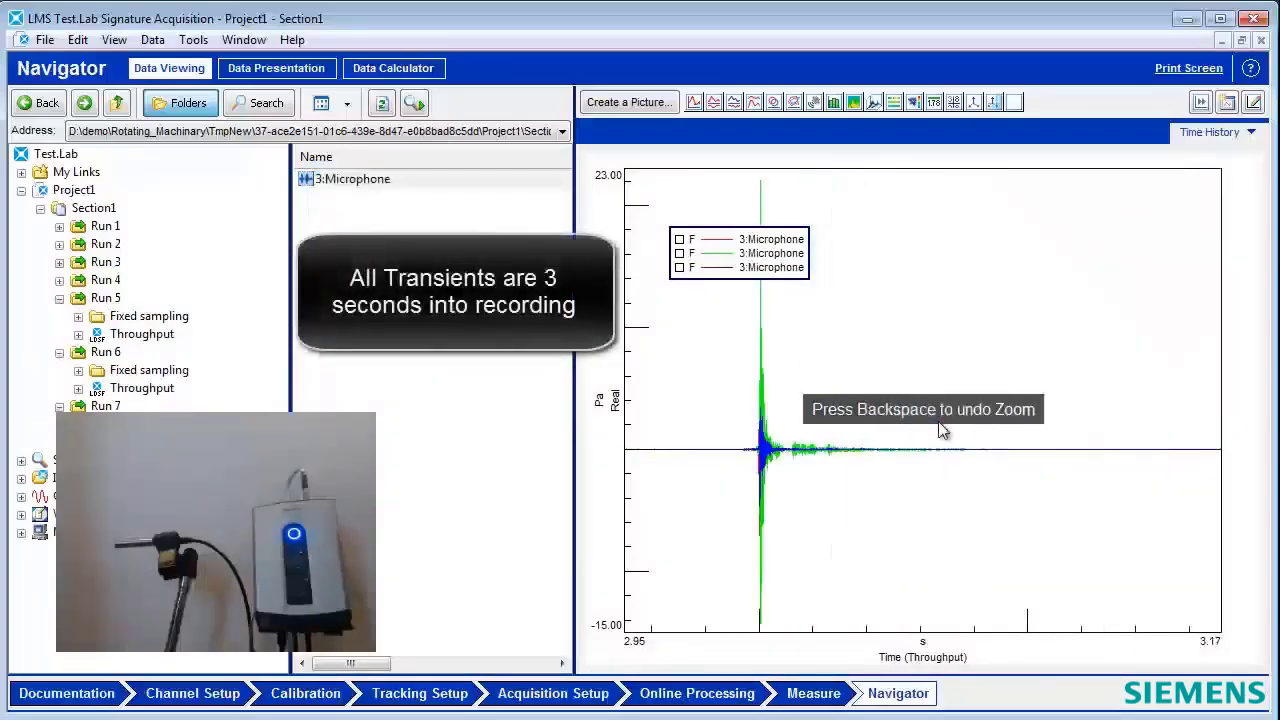
left_click_drag(728, 447, 903, 447)
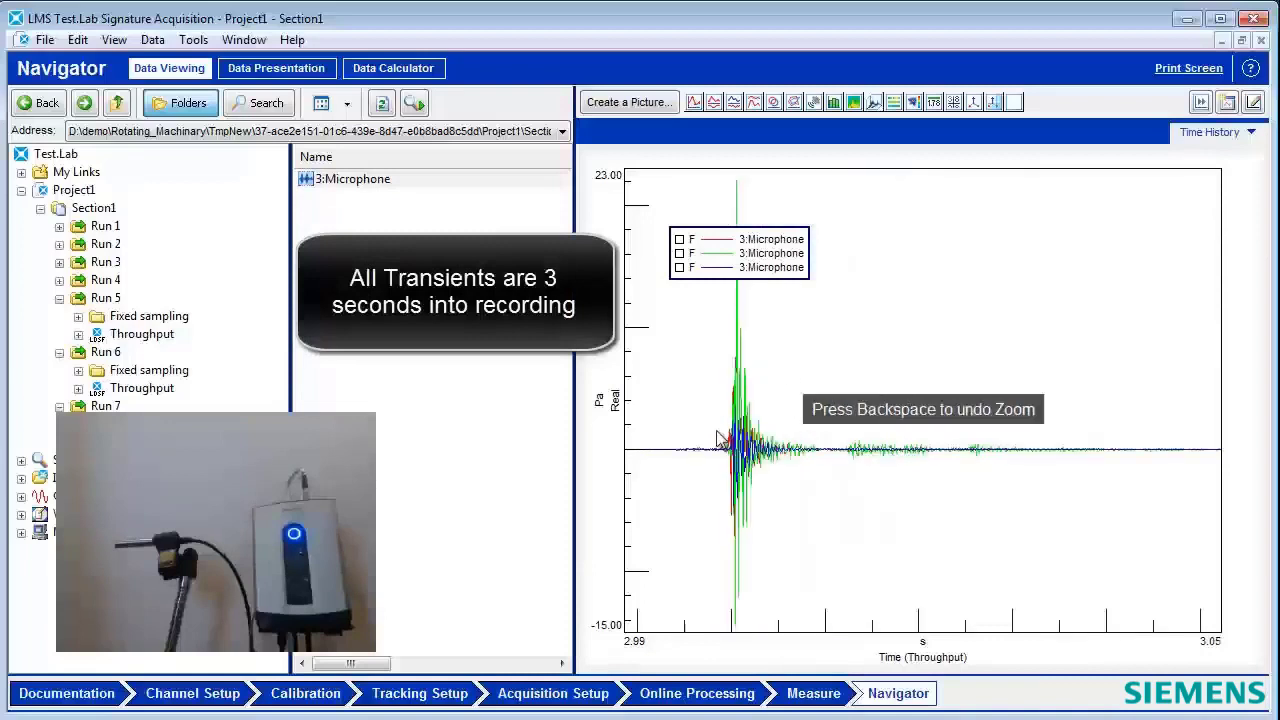
left_click_drag(737, 238, 972, 252)
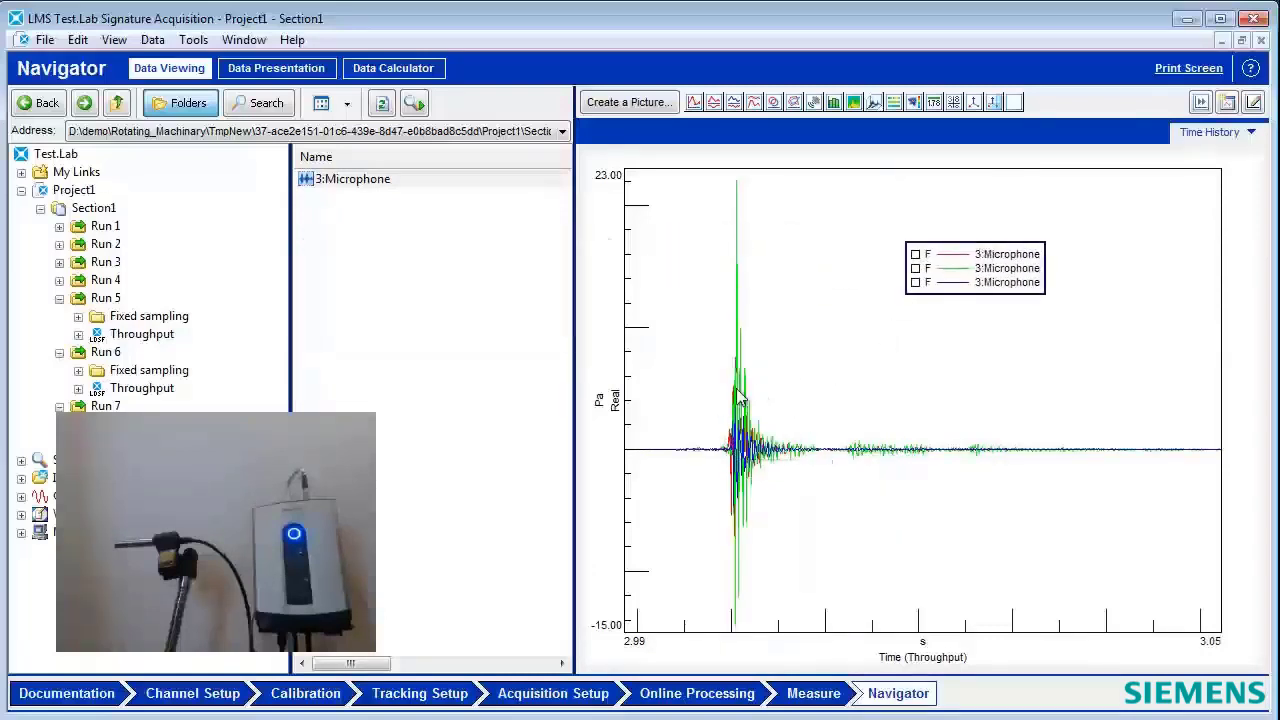
left_click_drag(732, 401, 955, 398)
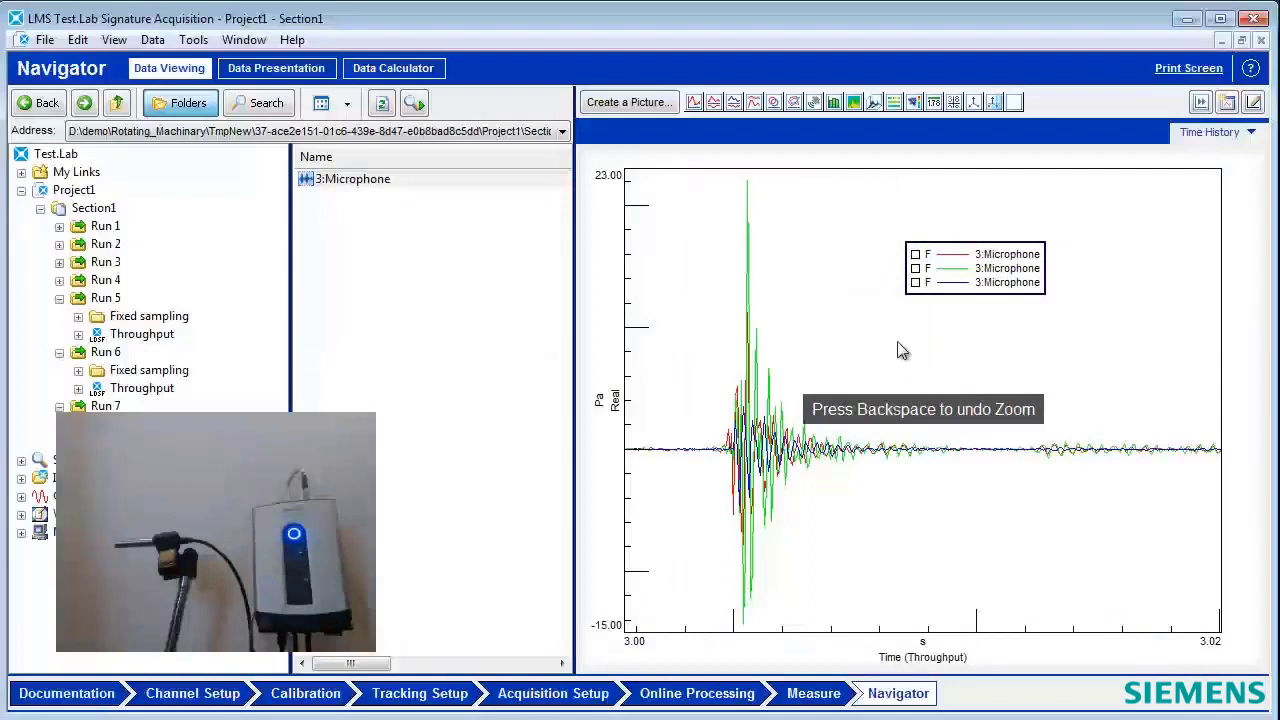
right_click(897, 349)
left_click(686, 666)
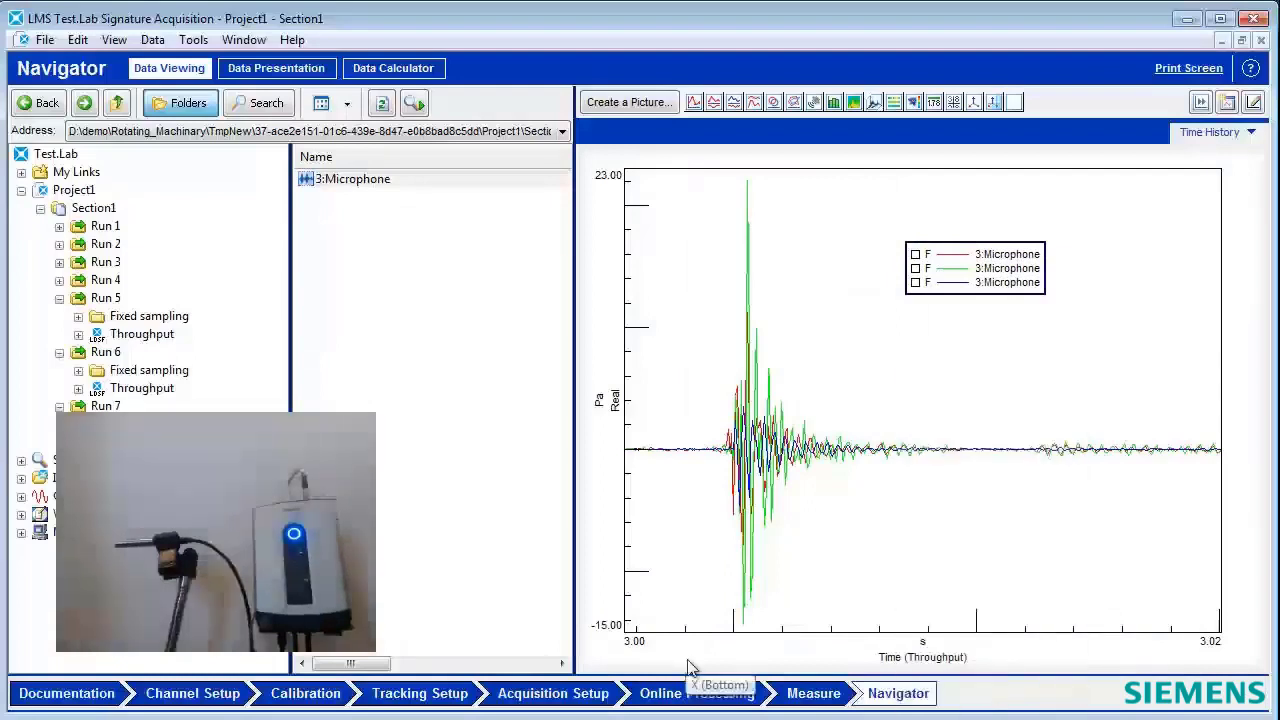
In the Measure options, set Sequence length to 4 and Processing mode to Delay processing
left_click(813, 700)
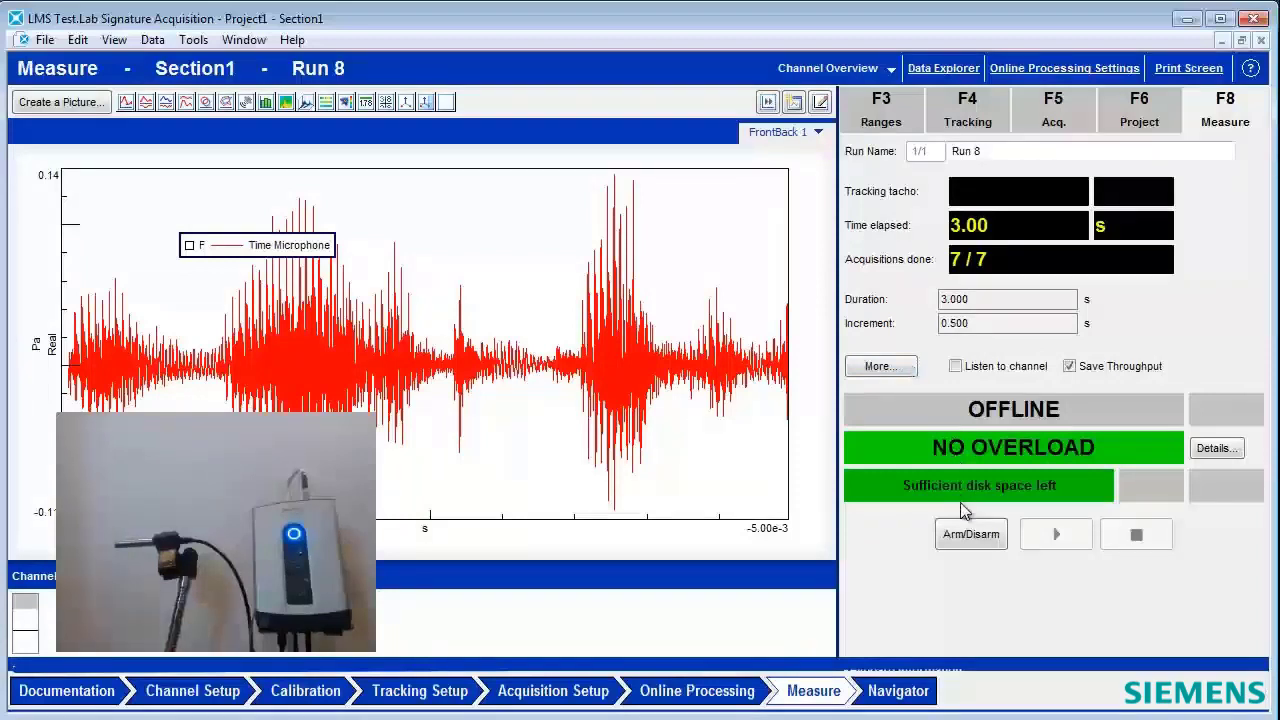
left_click(880, 366)
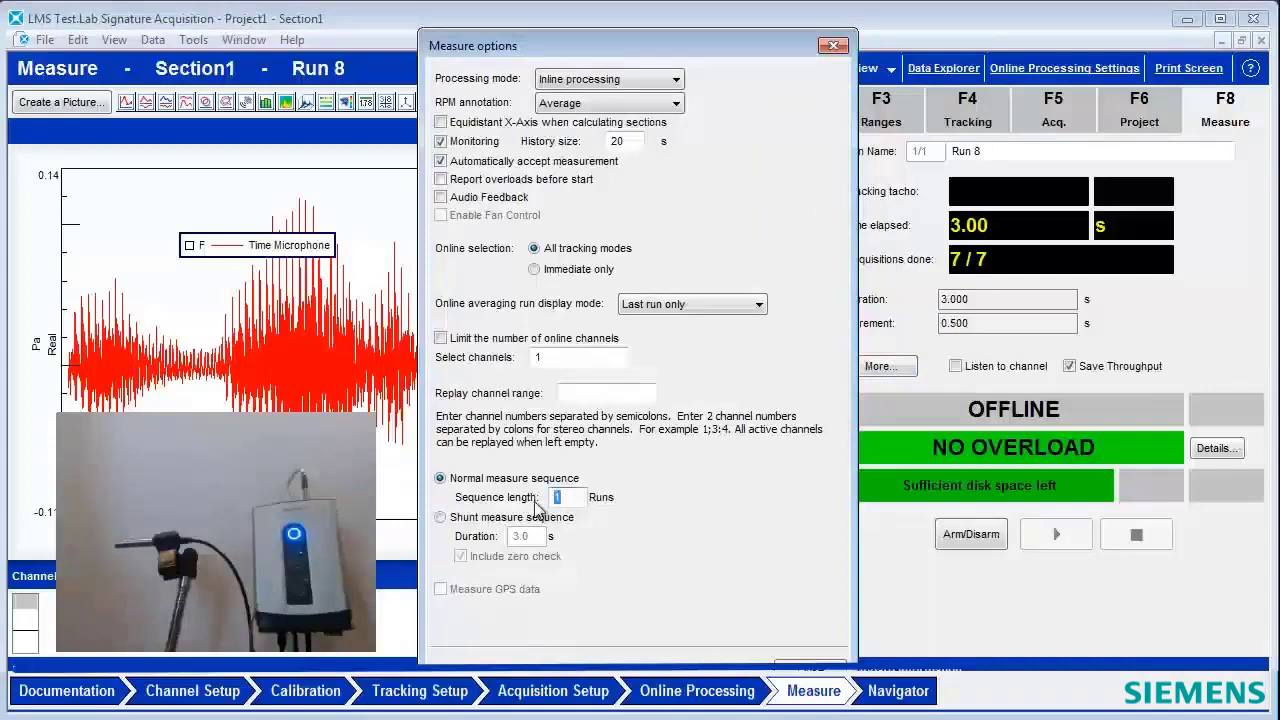
type("4")
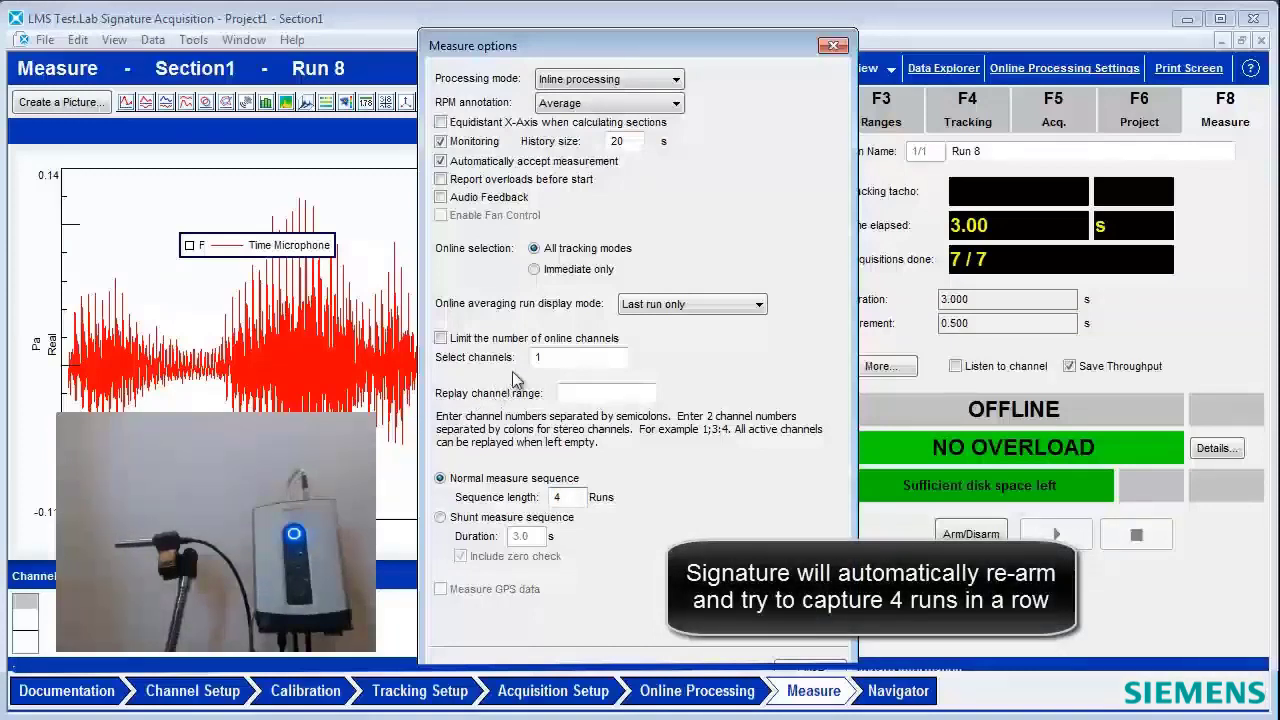
left_click(614, 86)
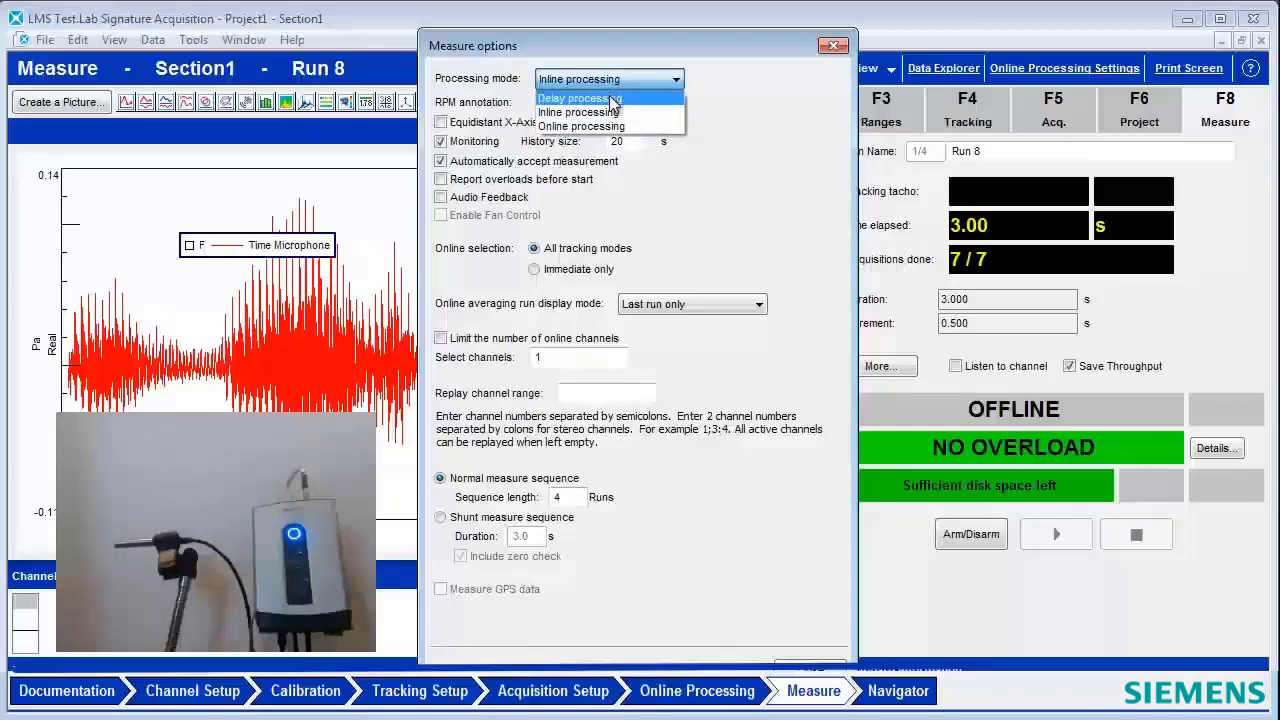
left_click(614, 99)
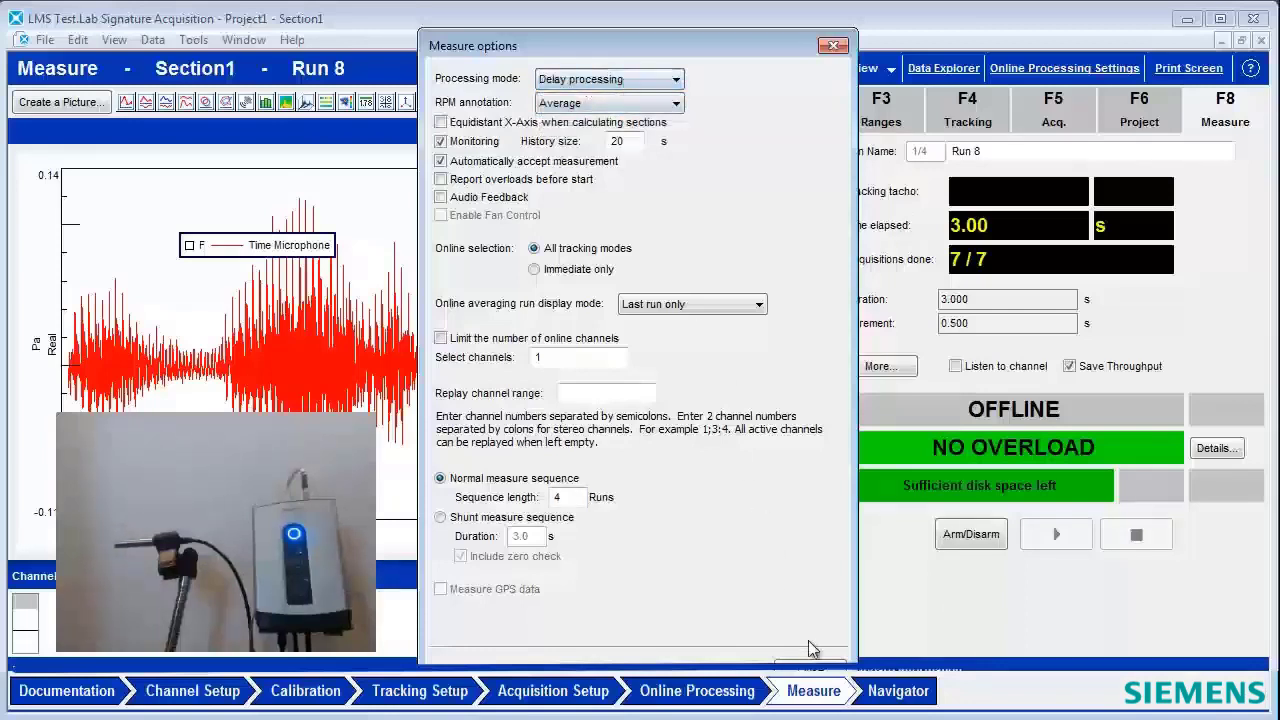
key("Return")
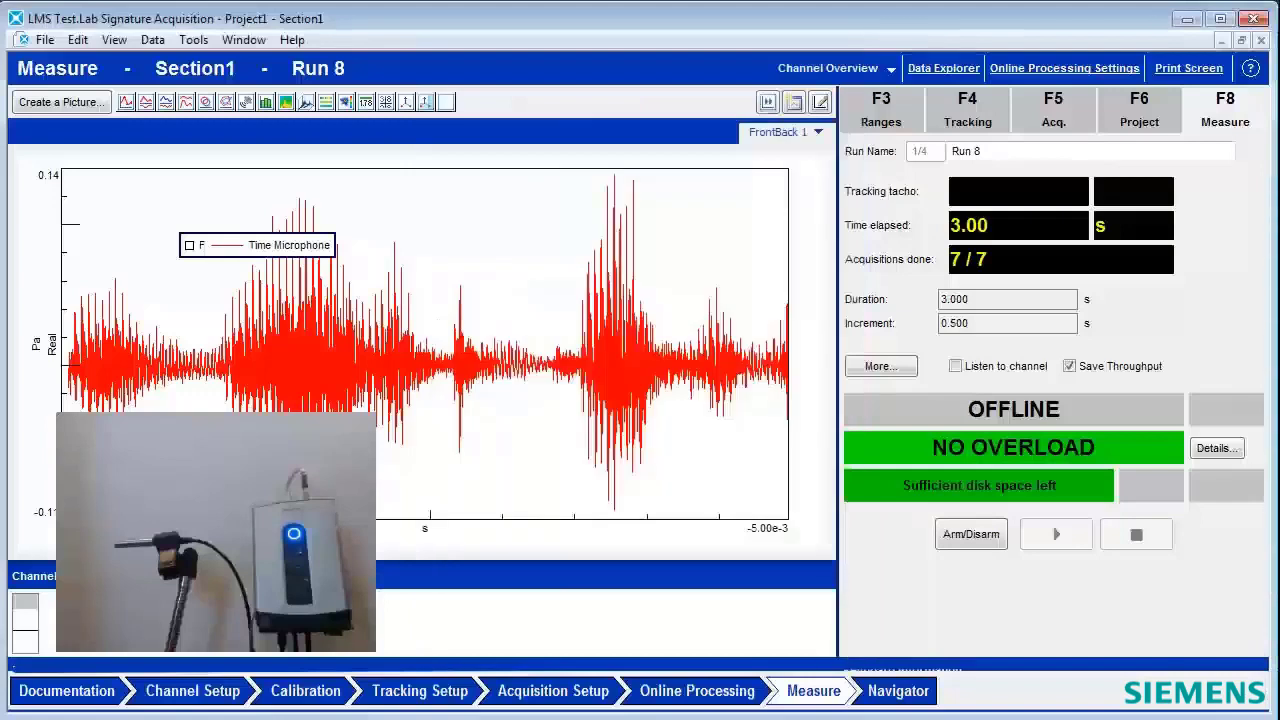
Arm the front end, record the four triggered microphone snap runs, then disarm
left_click(970, 536)
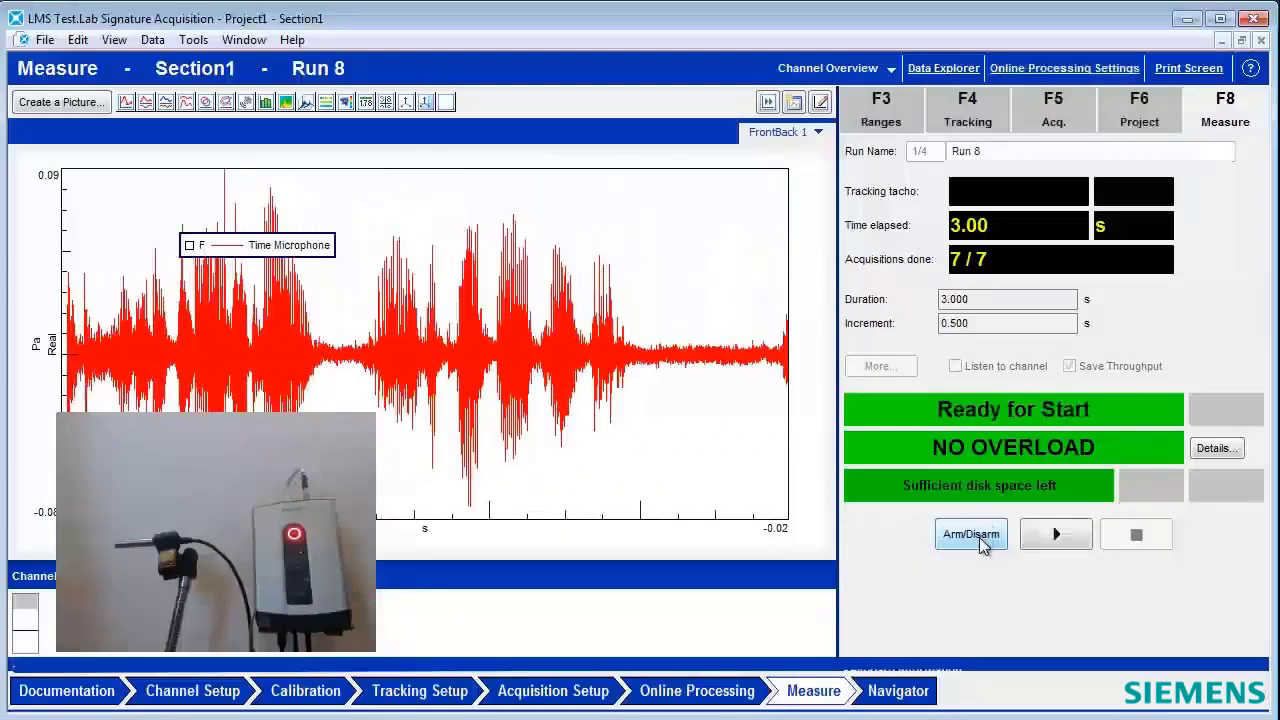
left_click(1058, 534)
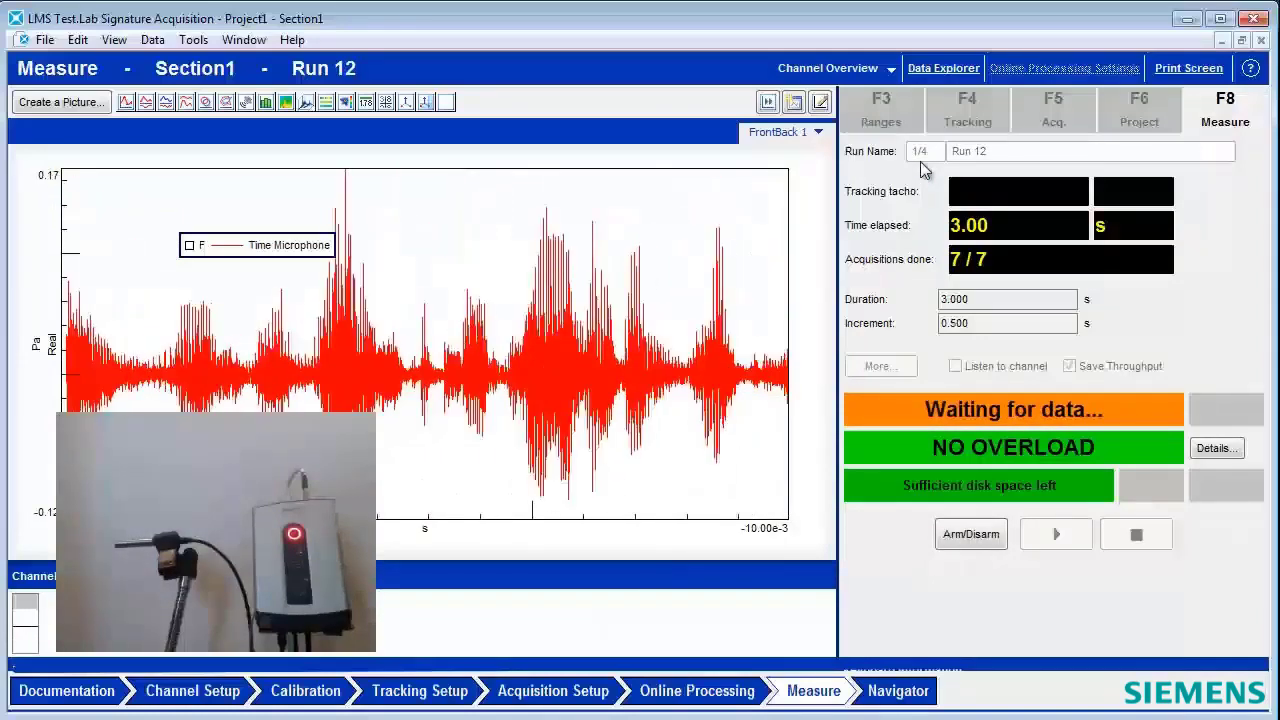
left_click(962, 537)
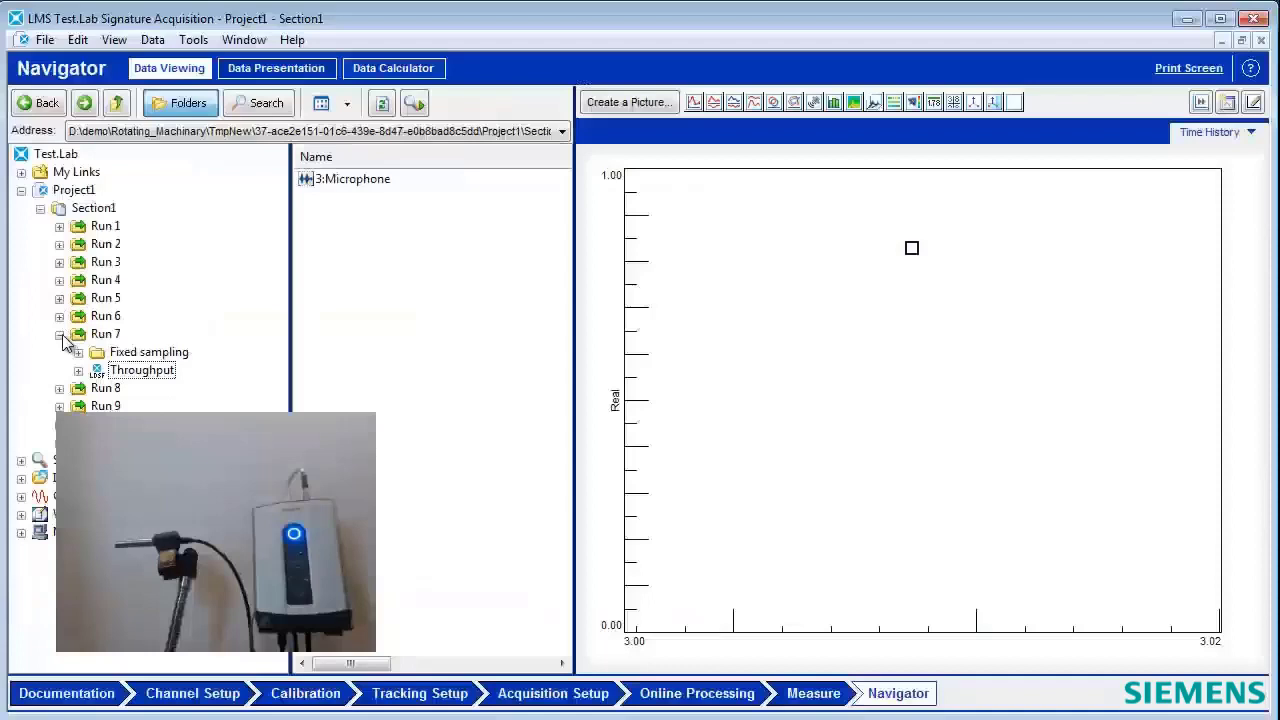
Overlay the 3:Microphone time histories of Run 8 and Run 9 on the existing plot
left_click(59, 334)
left_click(59, 352)
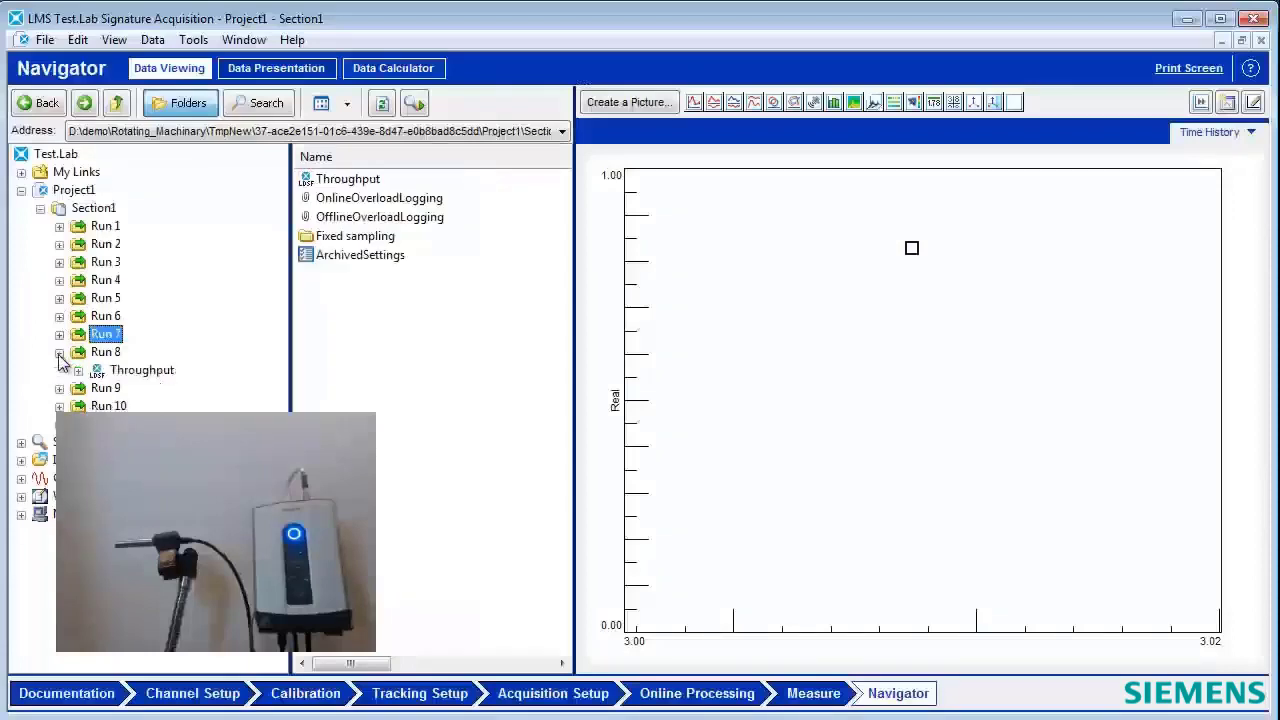
left_click(141, 370)
left_click_drag(348, 180, 800, 386)
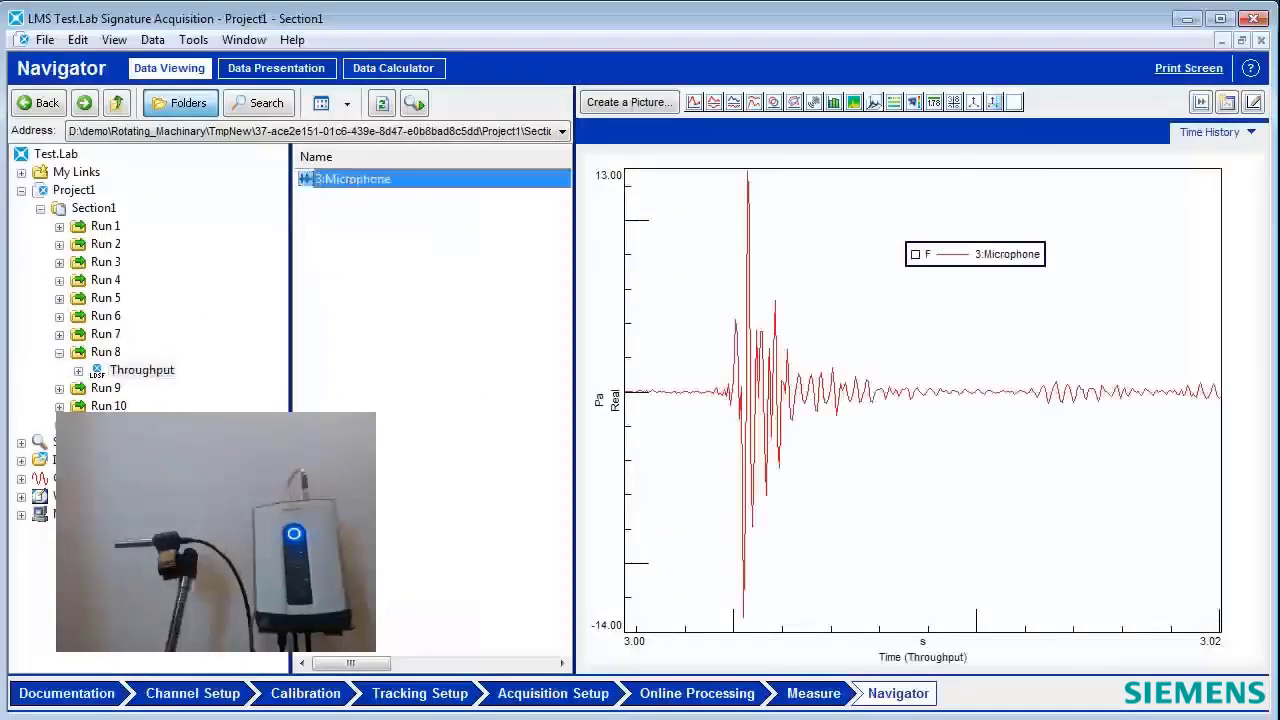
left_click(59, 389)
left_click(141, 406)
mouse_move(348, 180)
left_mouse_down()
mouse_move(623, 294)
mouse_move(665, 402)
left_mouse_up()
Add the third and fourth runs' 3:Microphone snap traces to the same Time History graph
left_click(141, 406)
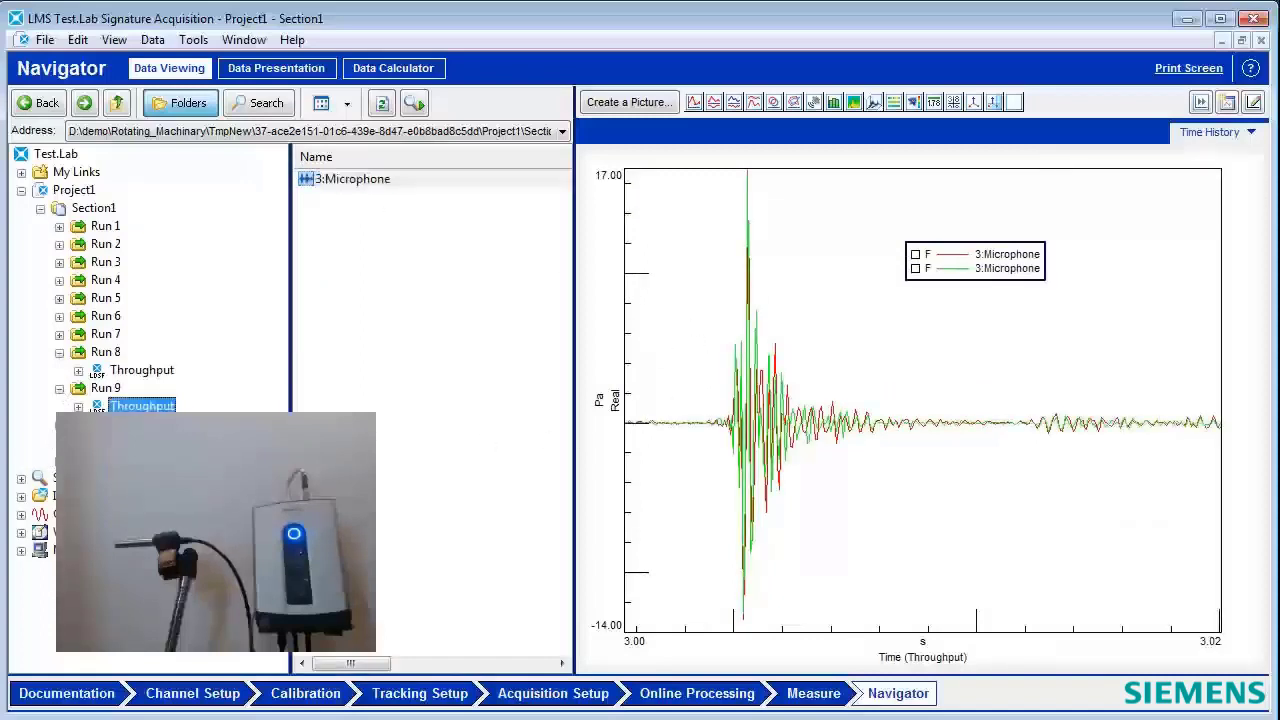
mouse_move(378, 180)
left_mouse_down()
mouse_move(574, 246)
mouse_move(660, 330)
left_mouse_up()
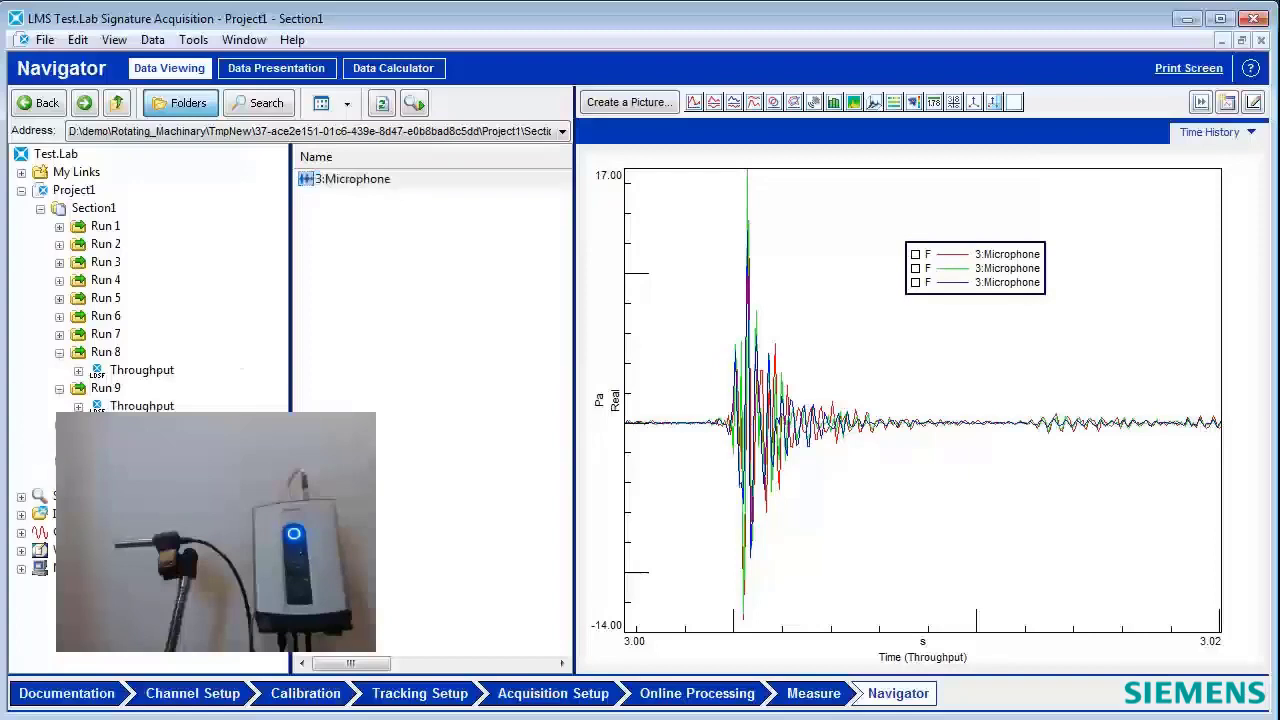
left_click_drag(355, 181, 733, 380)
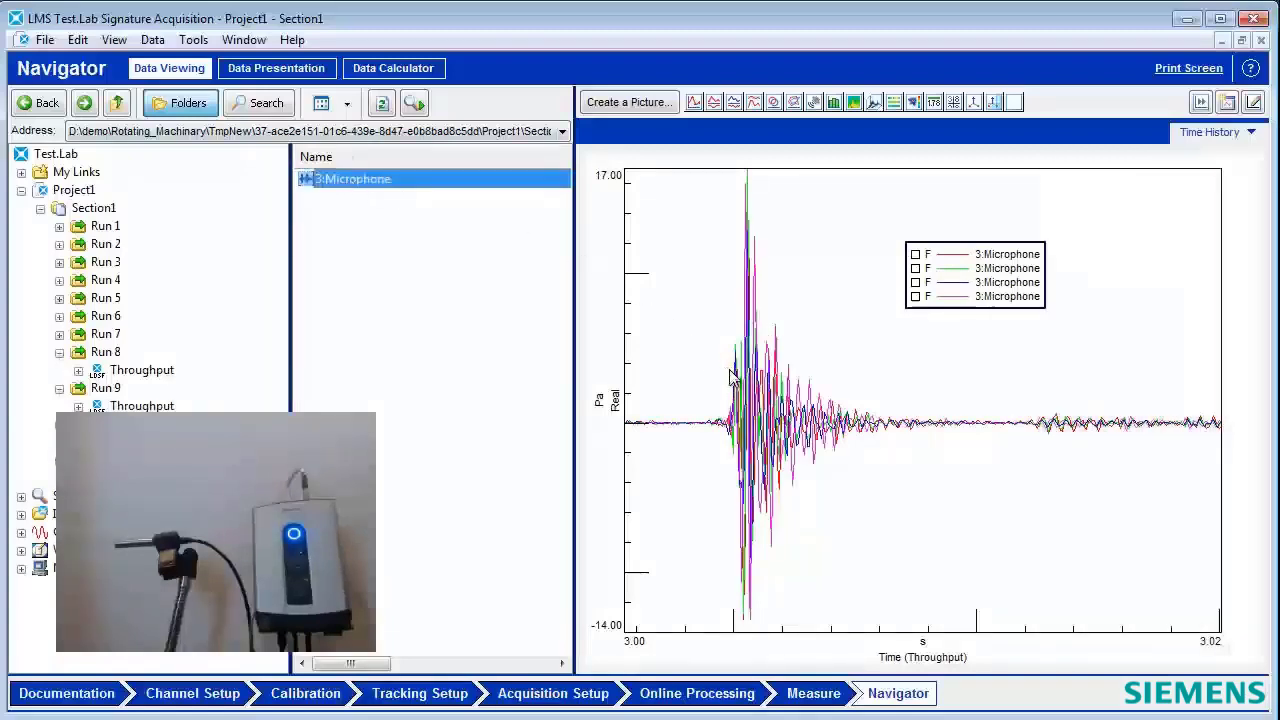